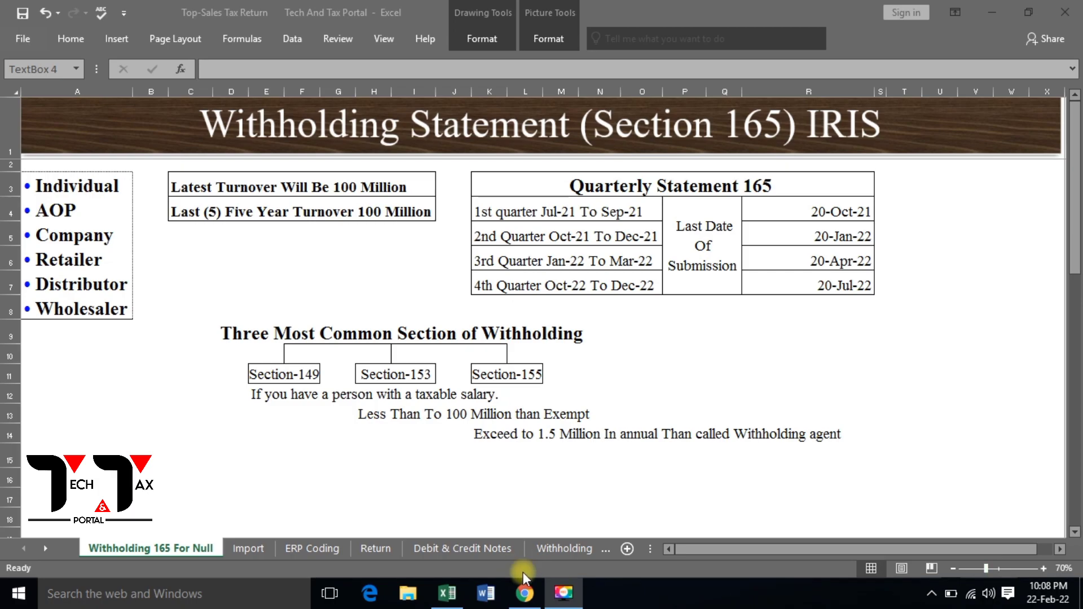
Bring the IRIS portal forward in Chrome and show the Withholding / Advance Tax declaration menu.
left_click(532, 598)
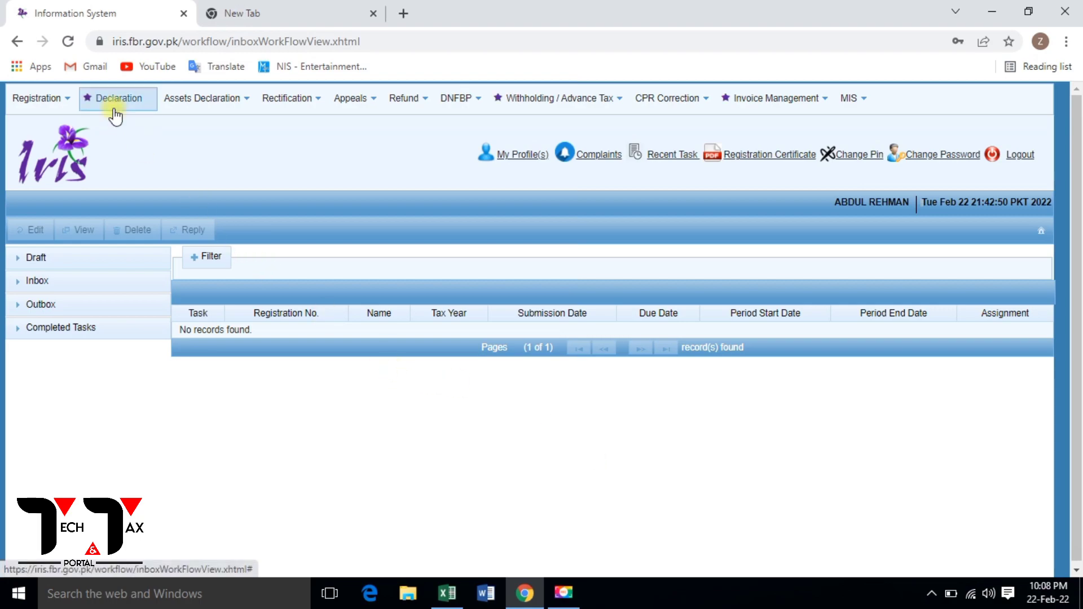
left_click(565, 117)
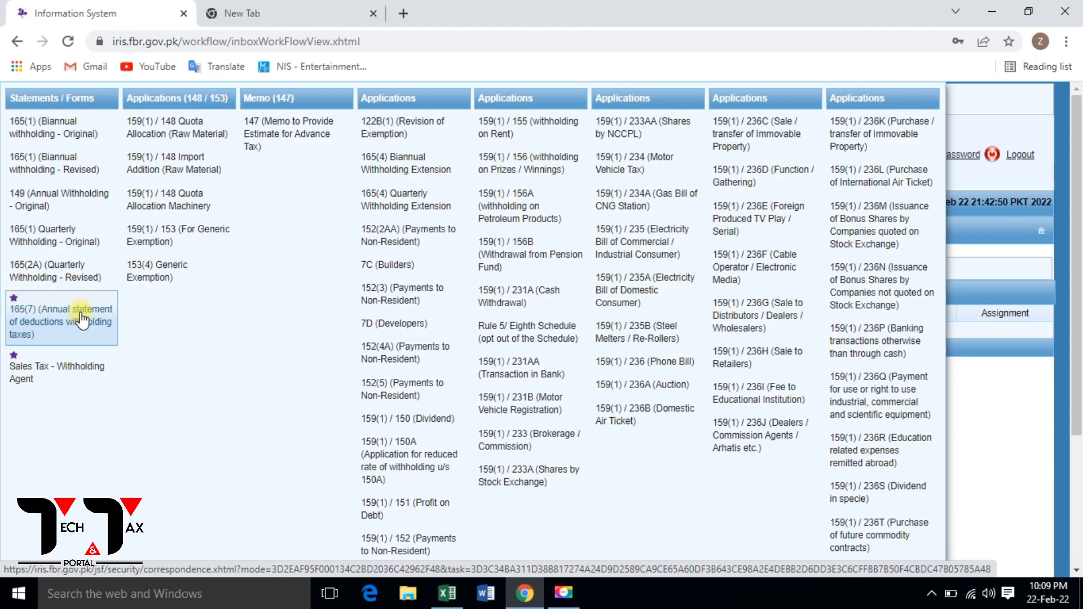
Start an original 165(1) quarterly statement for tax year 2022, period 01-Oct-2021 to 31-Dec-2021.
left_click(49, 244)
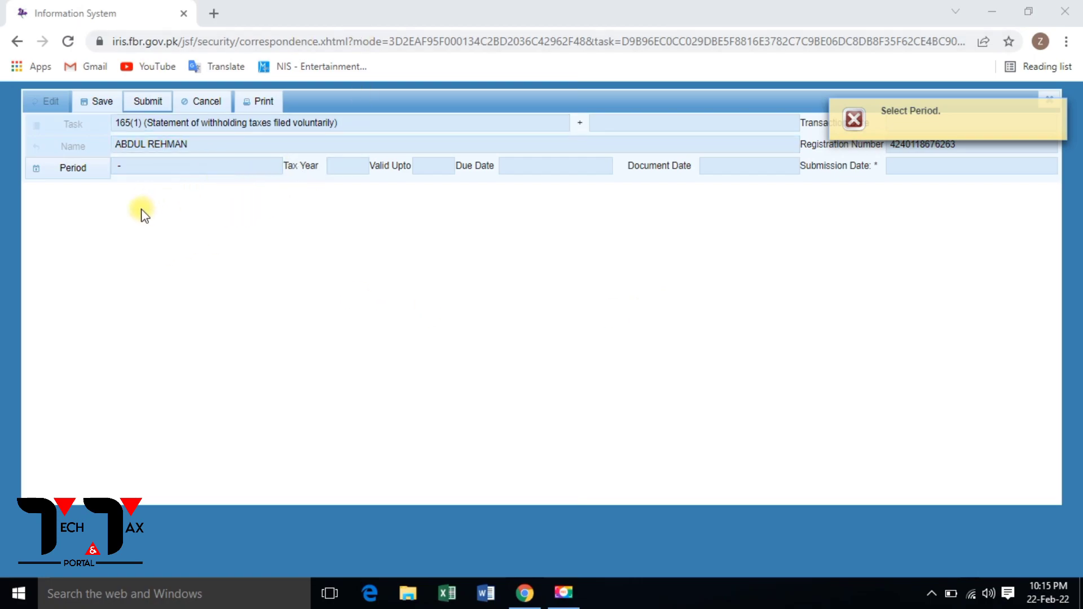
left_click(59, 171)
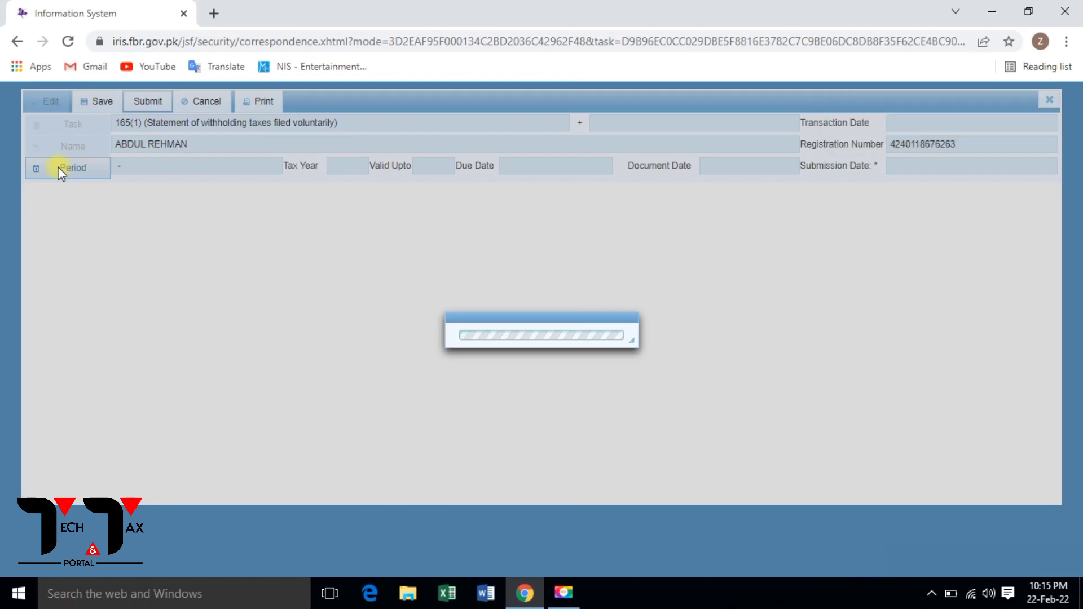
type("2022")
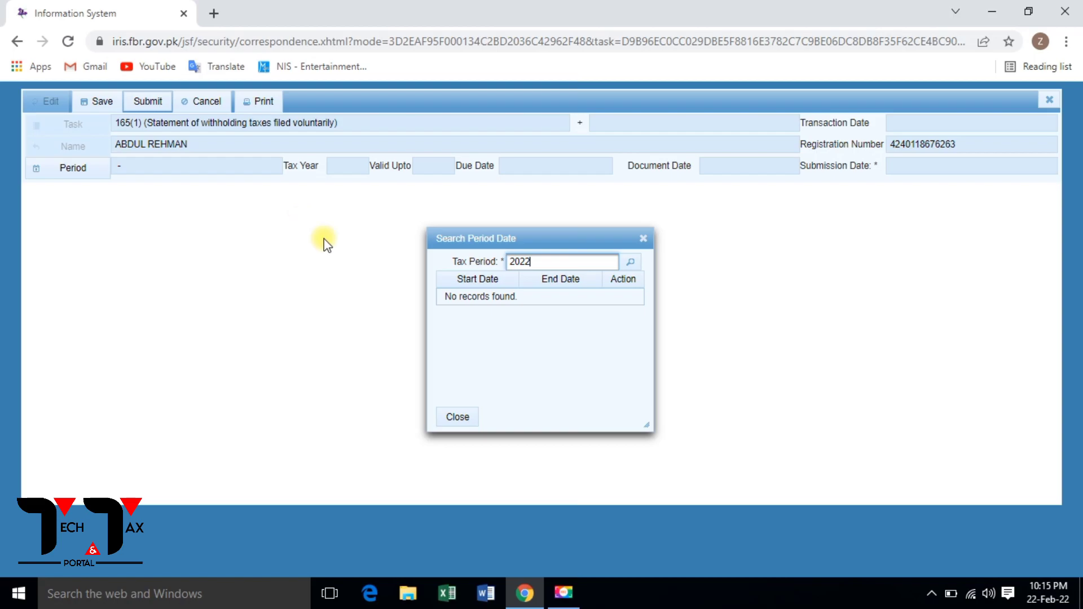
left_click(632, 262)
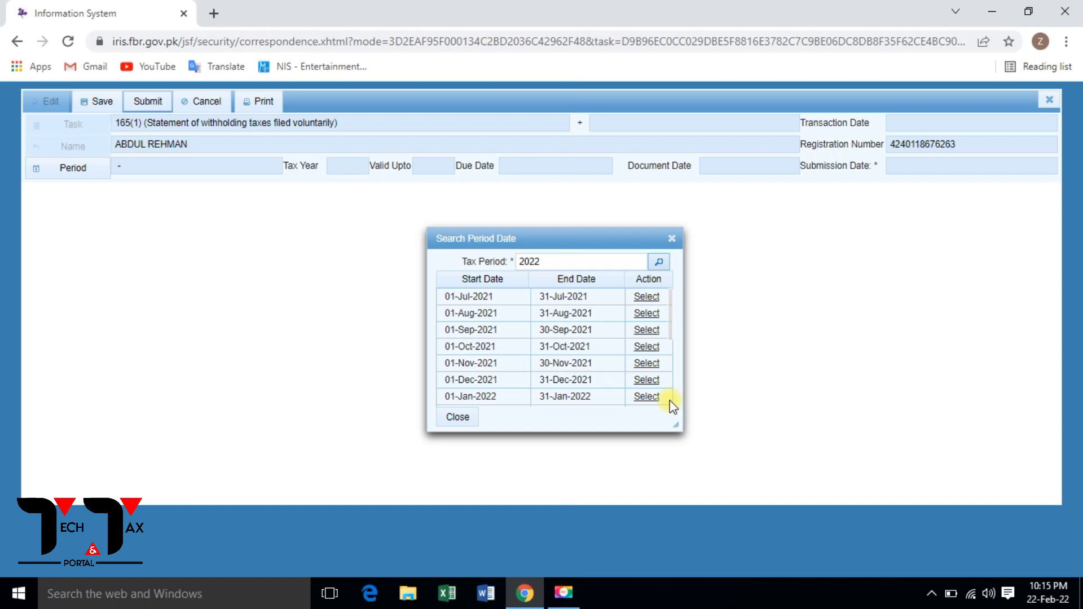
scroll(675, 404, "down", 5)
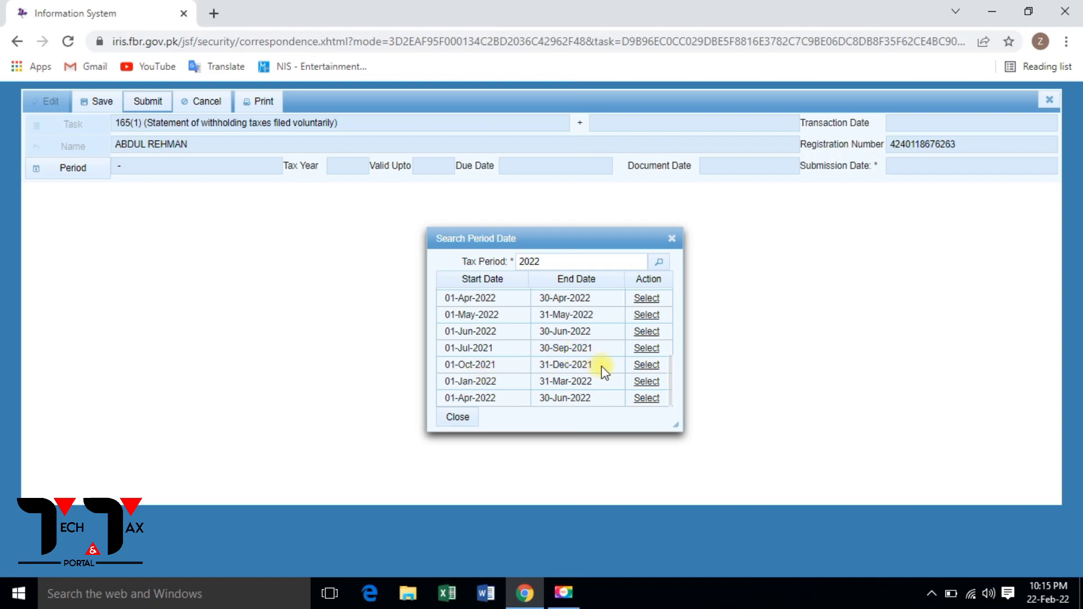
left_click(646, 366)
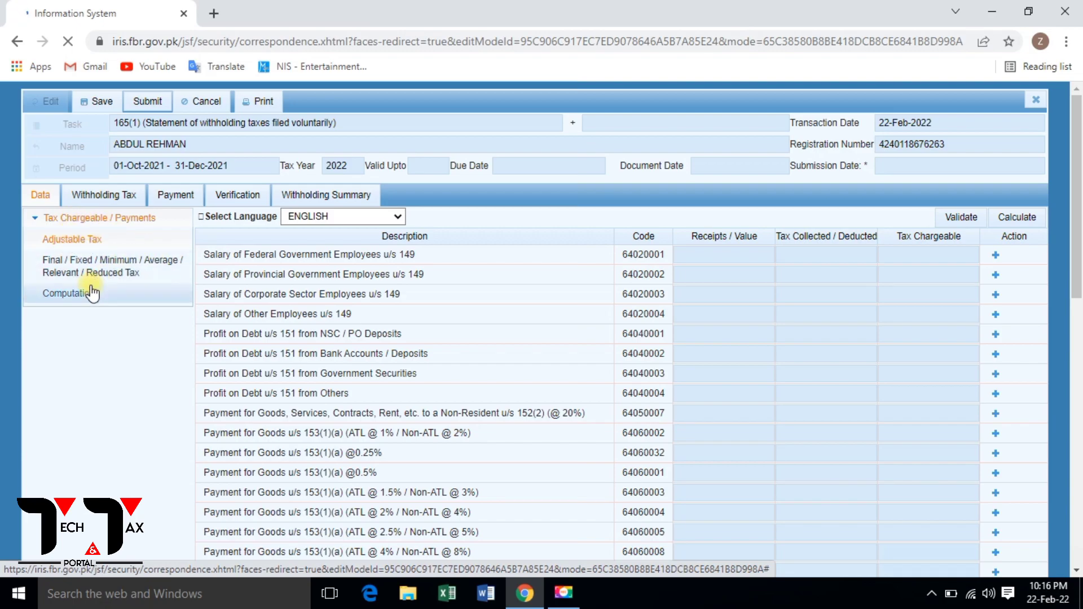
Move through the Withholding Tax records to the statement's empty Payment section.
left_click(95, 203)
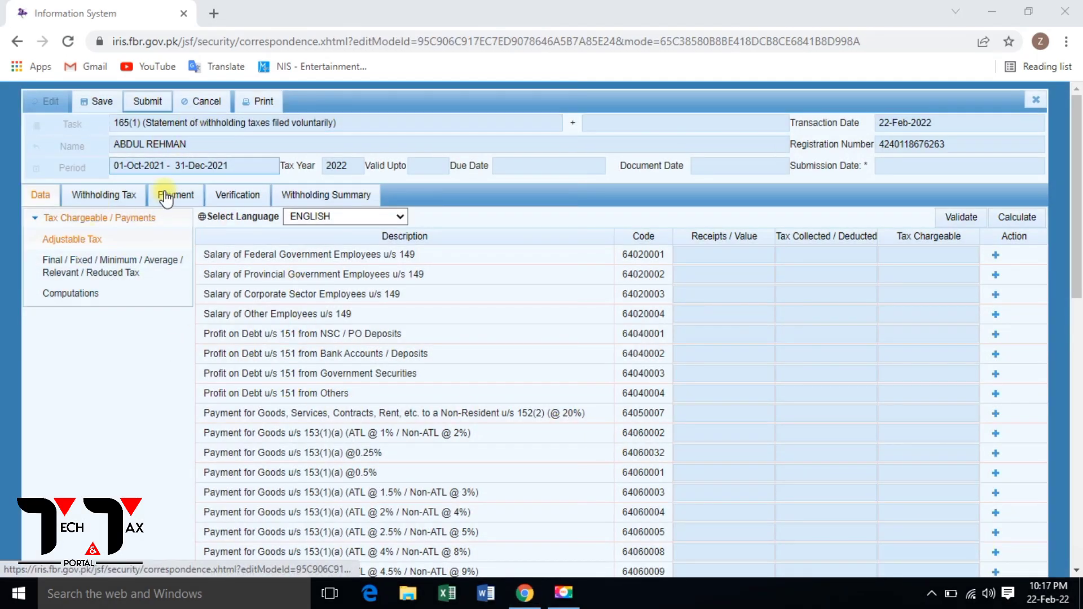
left_click(191, 199)
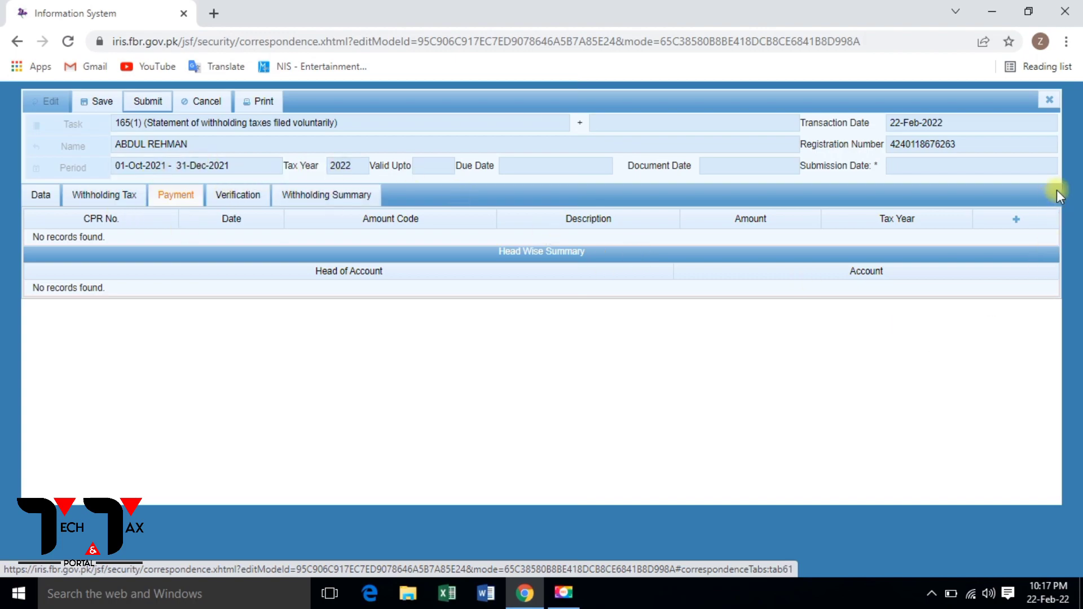
Attach payment 16065 for goods u/s 153(1)(a) @4%, then return to the Withholding Tax records.
left_click(1017, 221)
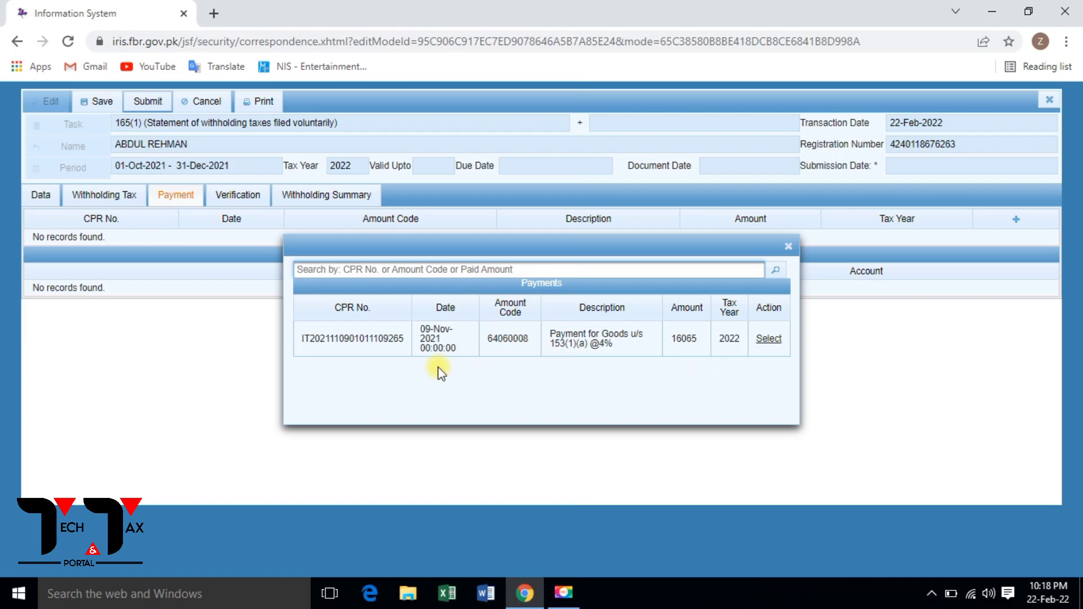
left_click(770, 339)
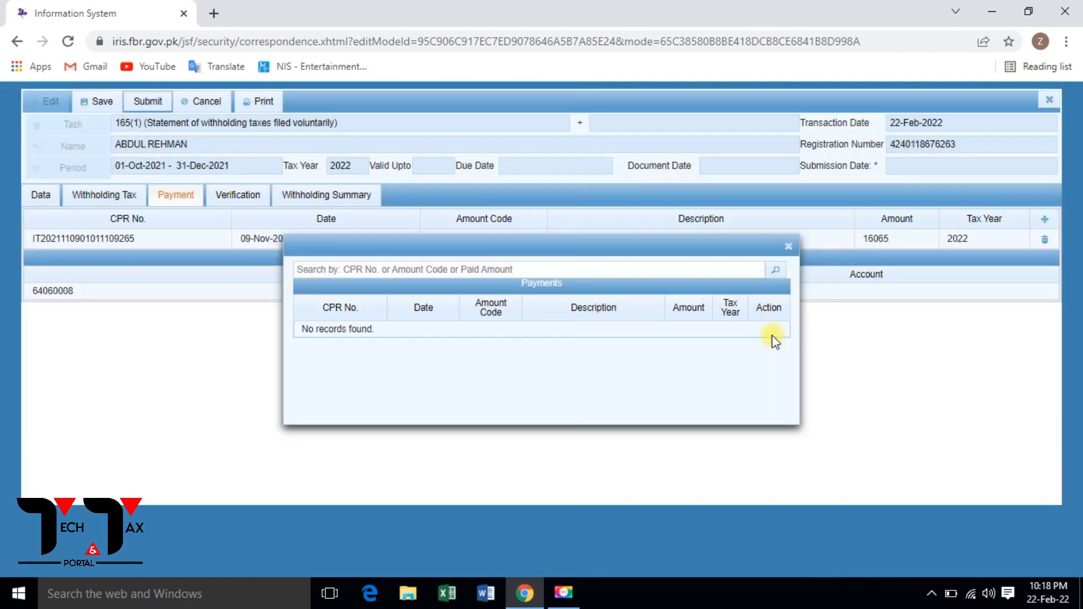
left_click(789, 247)
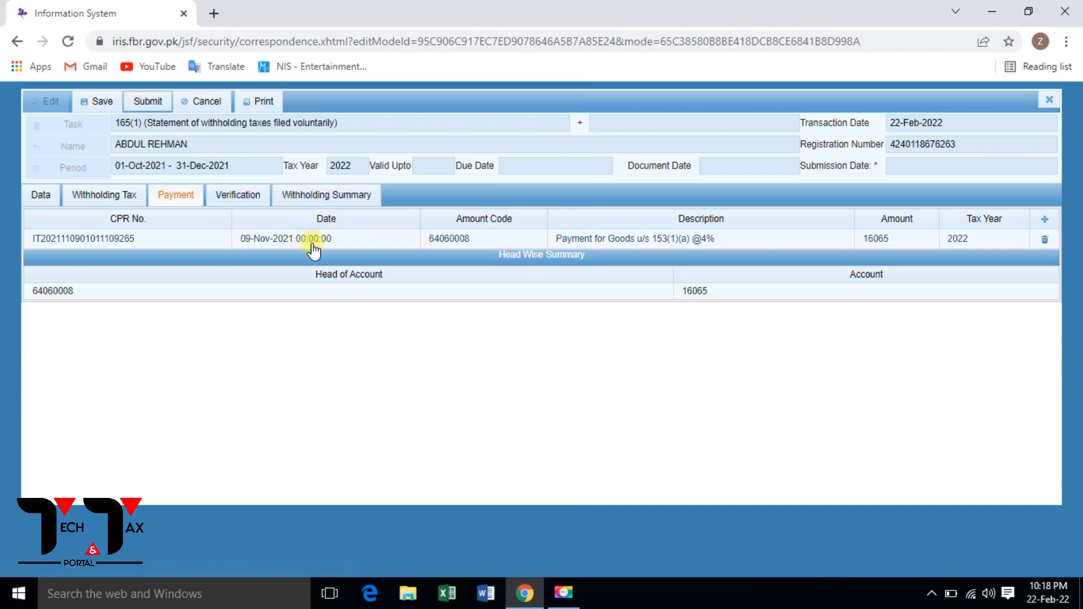
left_click(120, 194)
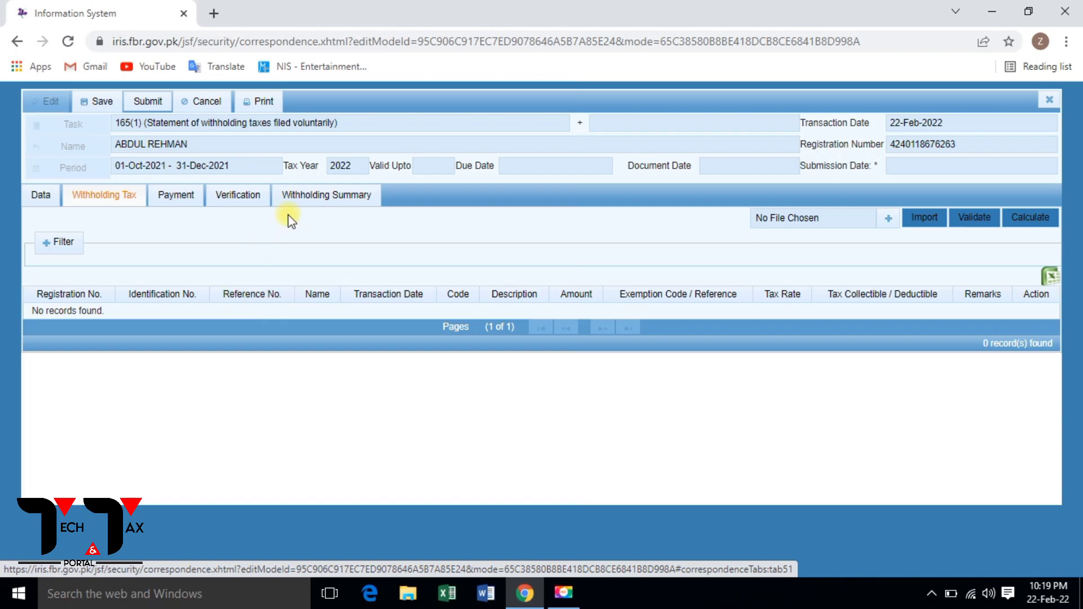
Return to the Data section showing the tax chargeable rows with empty values.
left_click(43, 195)
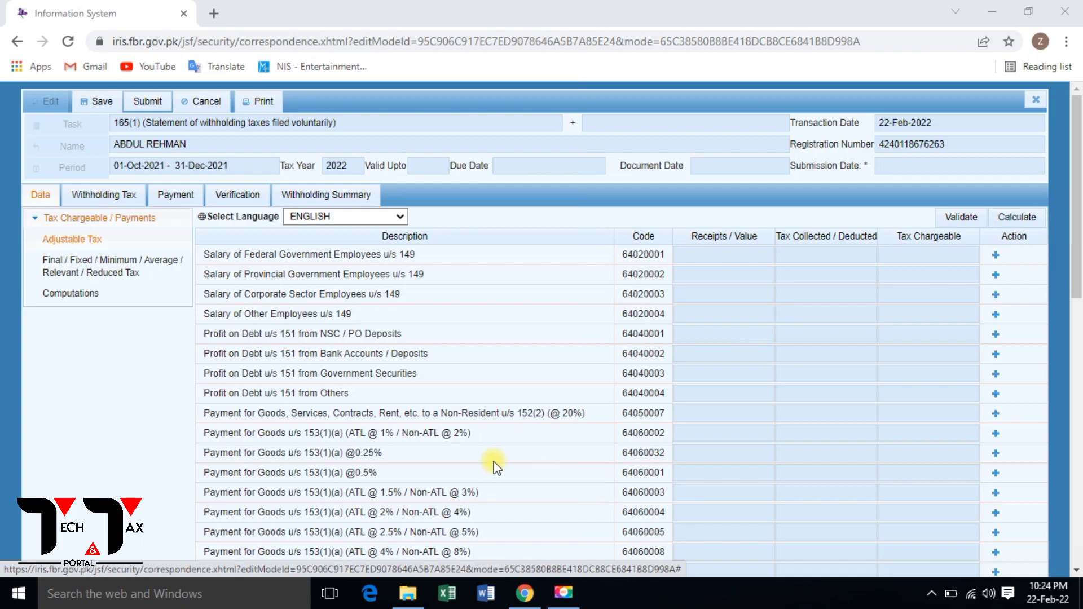
Go to the empty Withholding Tax records and bring up the file chooser for importing.
left_click(111, 197)
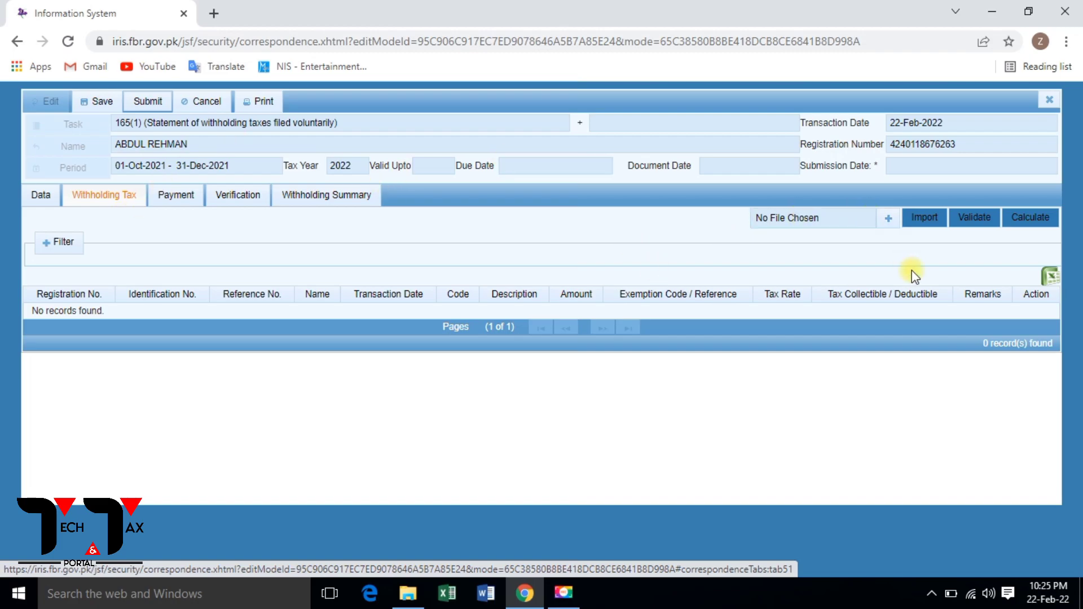
left_click(885, 223)
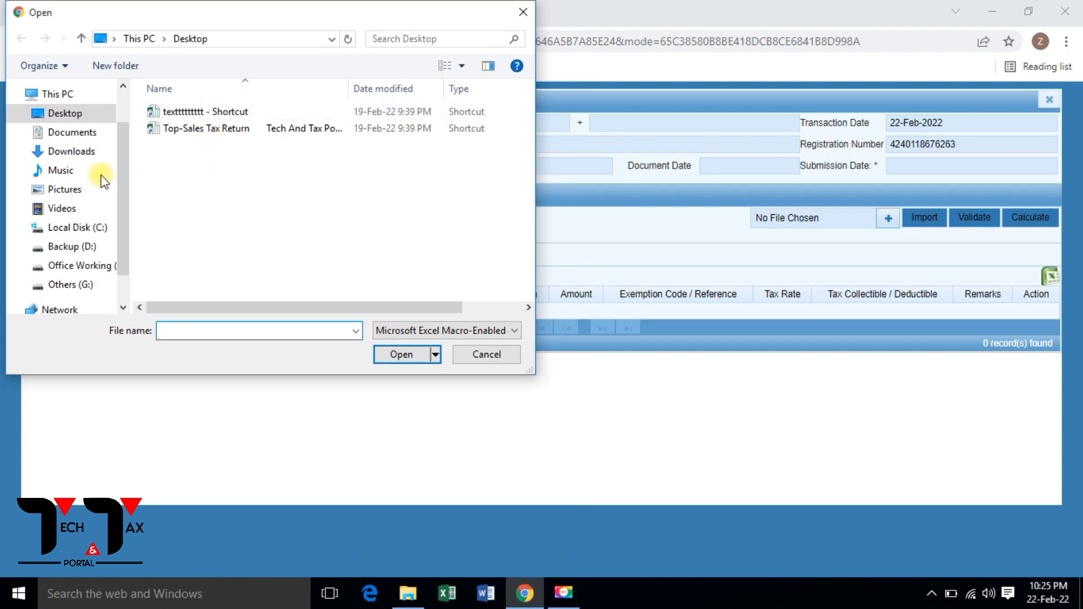
Pick Withholding_Tax_Statement from Downloads and import it, which fails with a file version mismatch.
left_click(77, 152)
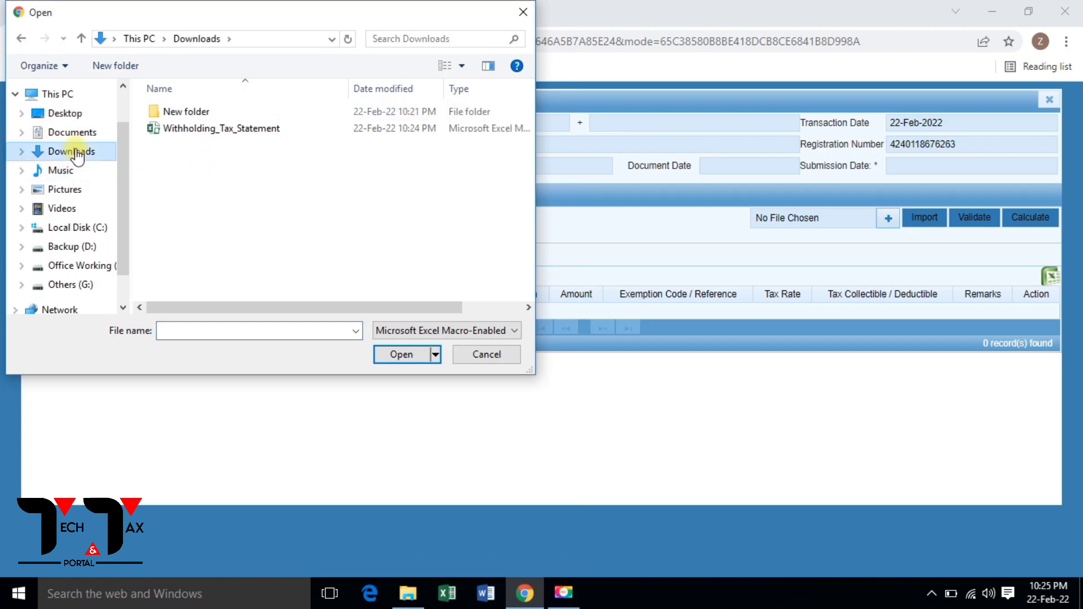
left_click(271, 136)
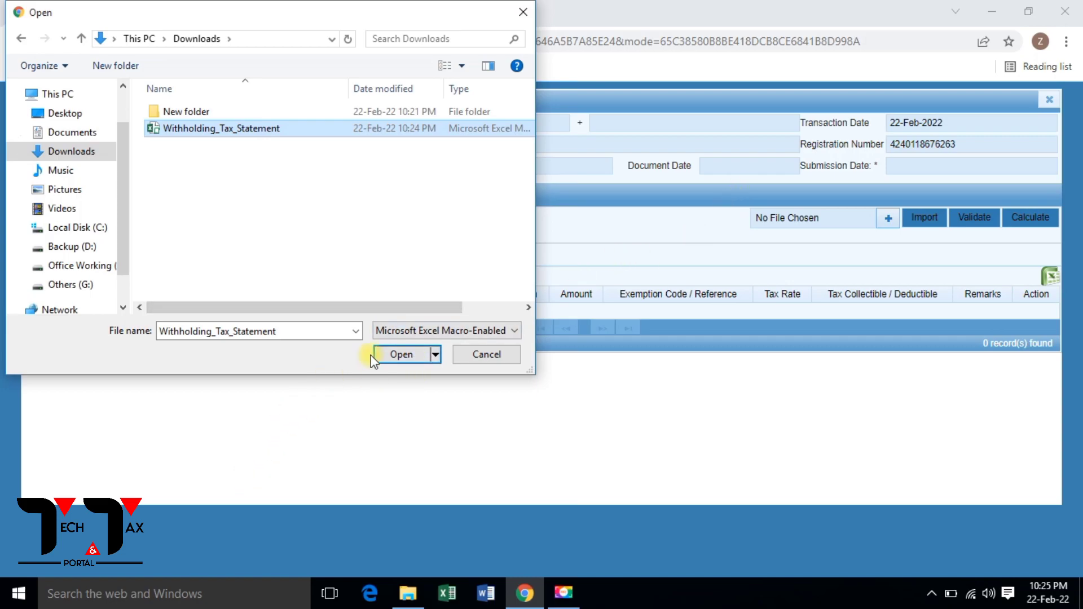
left_click(401, 354)
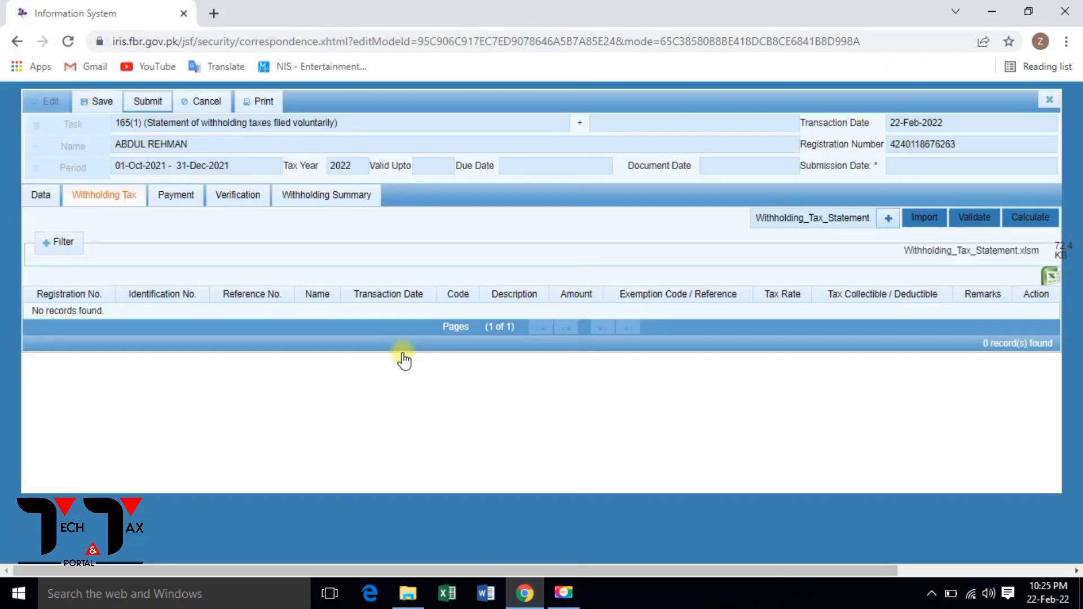
left_click(925, 222)
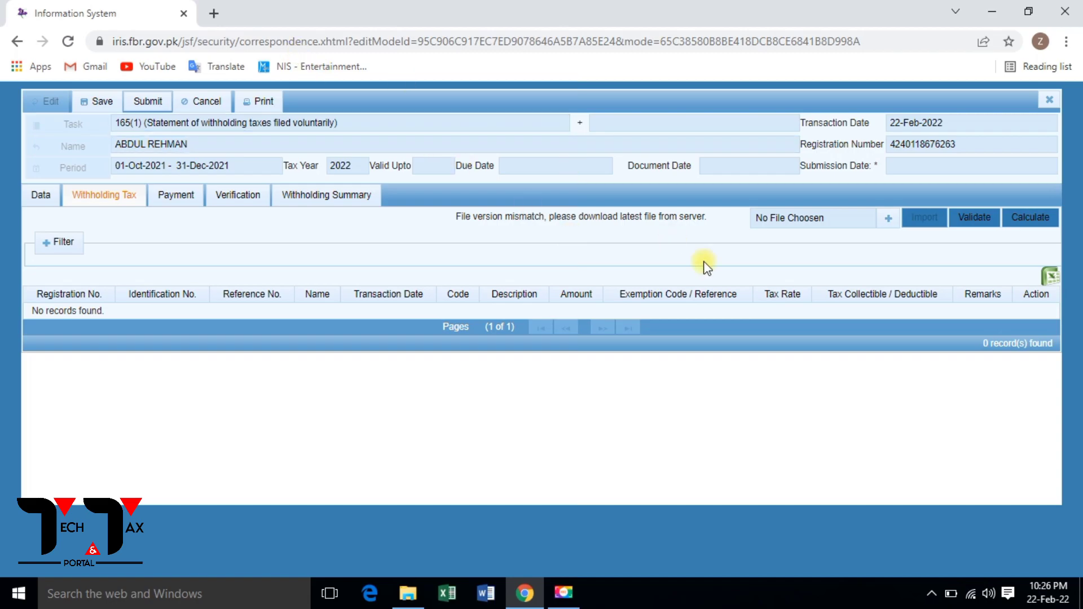
Search 'withoding 165 temp' in a new tab, then download and open FBR's Withholding_Tax_Statement template.
left_click(213, 13)
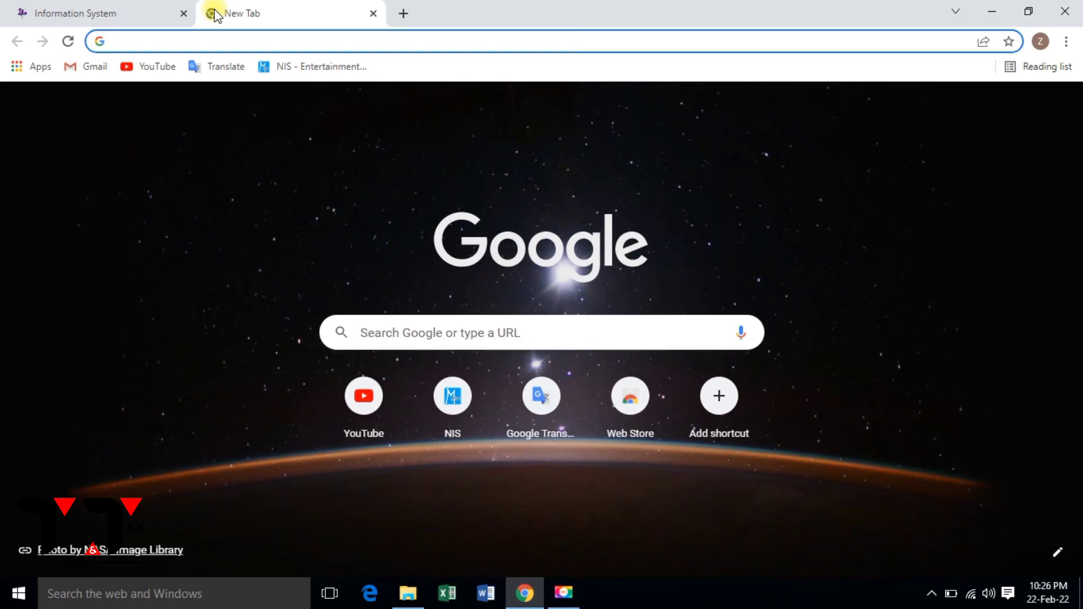
type("with")
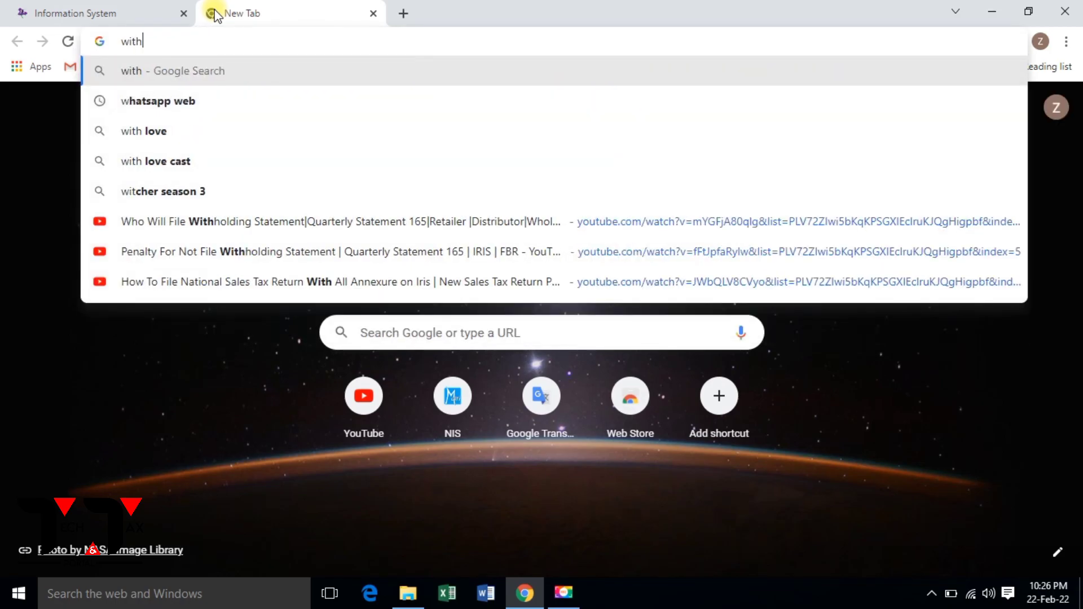
type("oding")
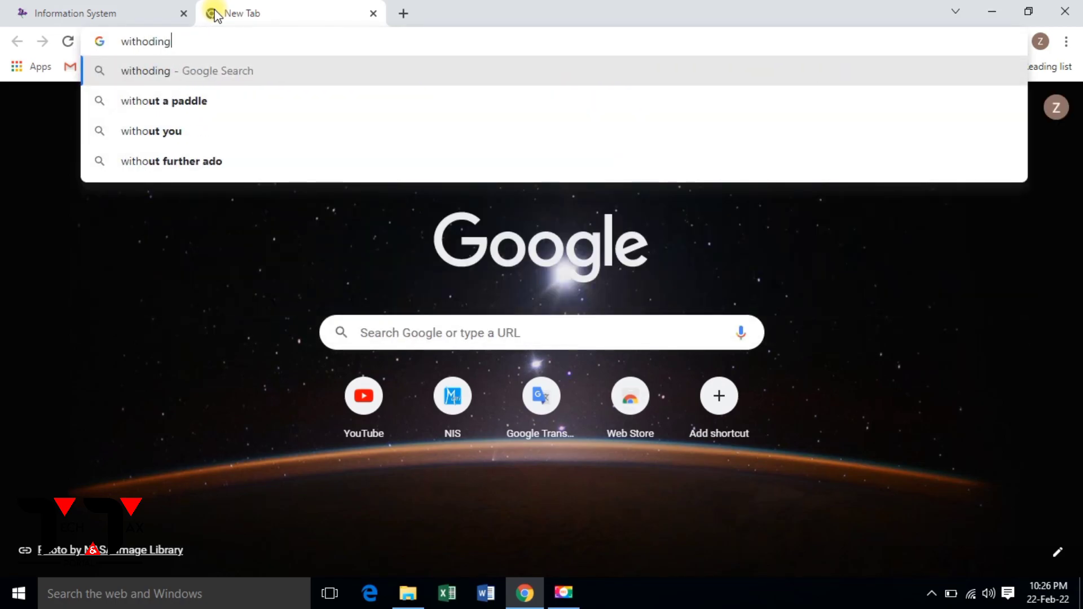
type(" 165")
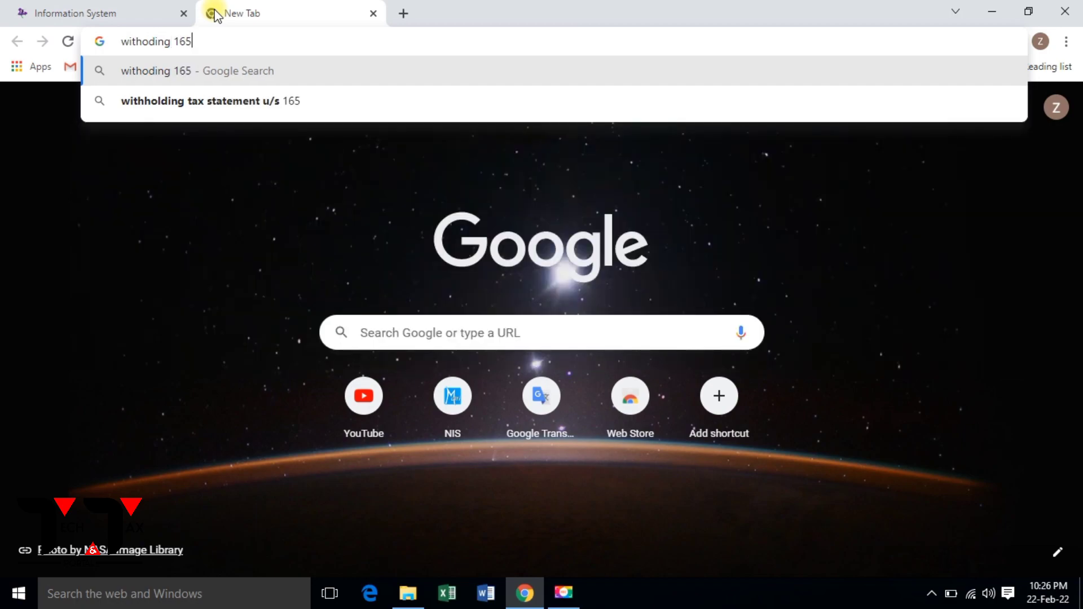
type(" temp")
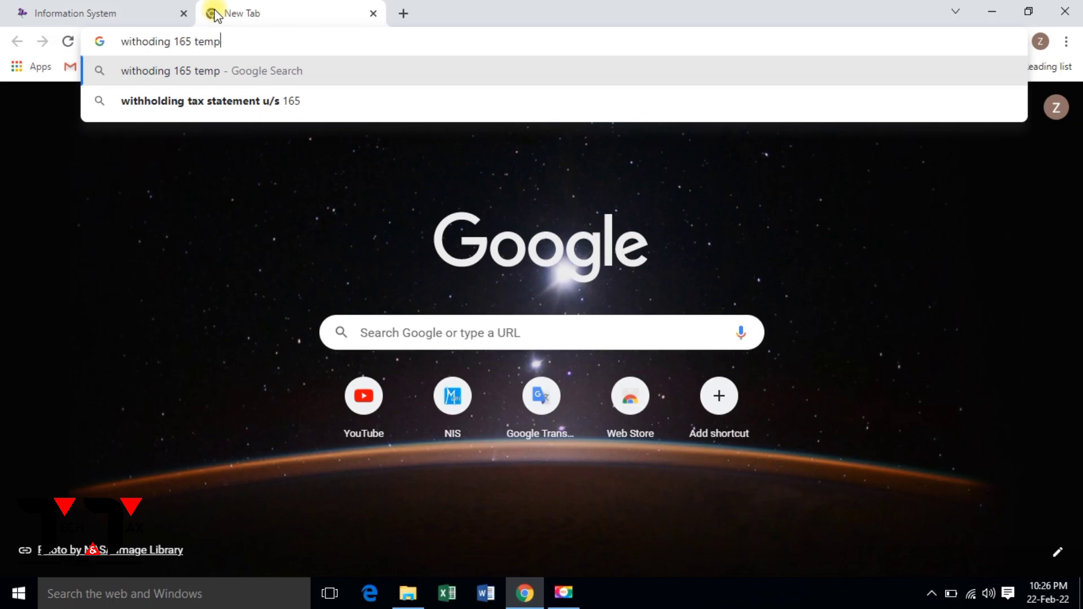
left_click(256, 109)
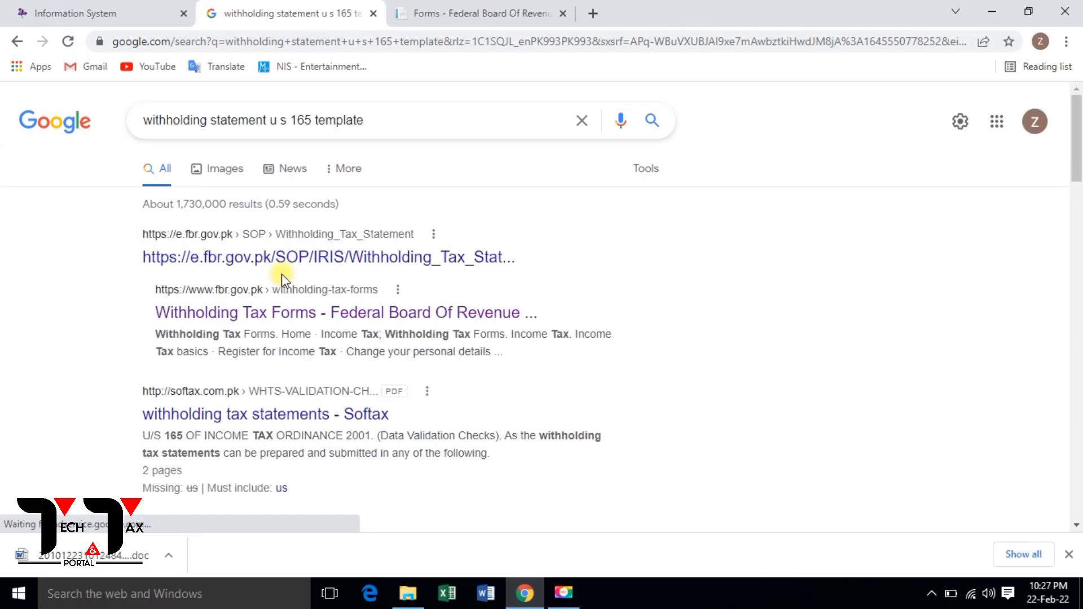
left_click(285, 261)
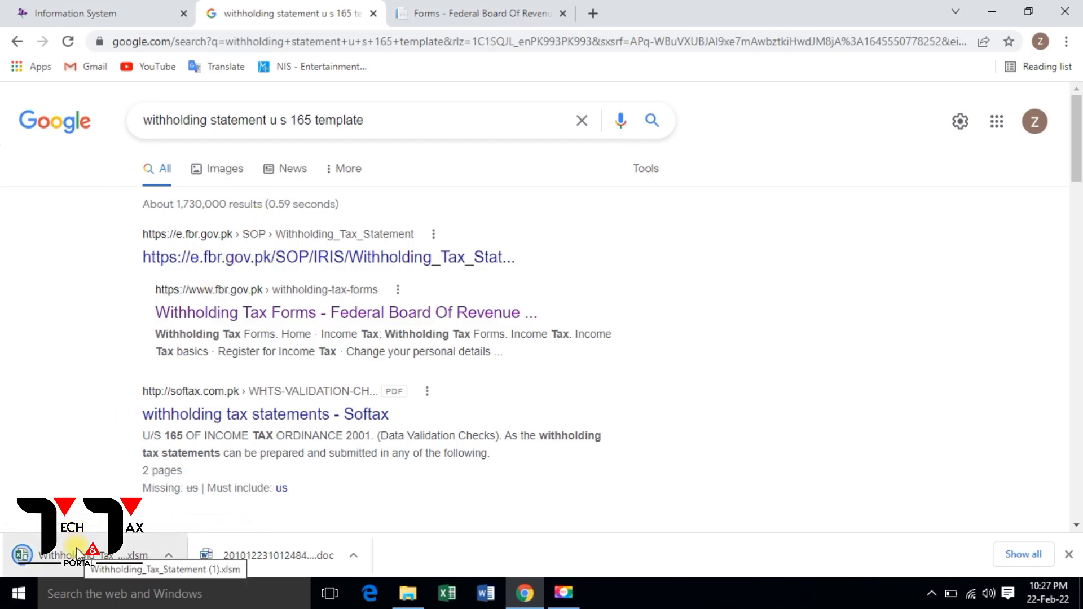
left_click(74, 563)
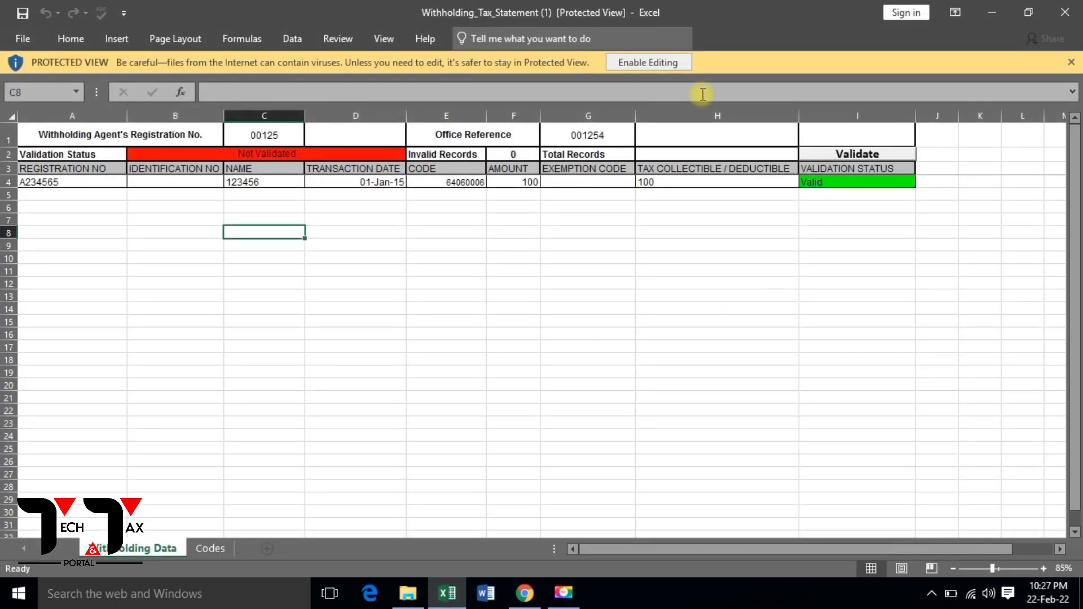
Enable editing and macros in the template, then fill row 4's sample data down into row 5.
left_click(650, 64)
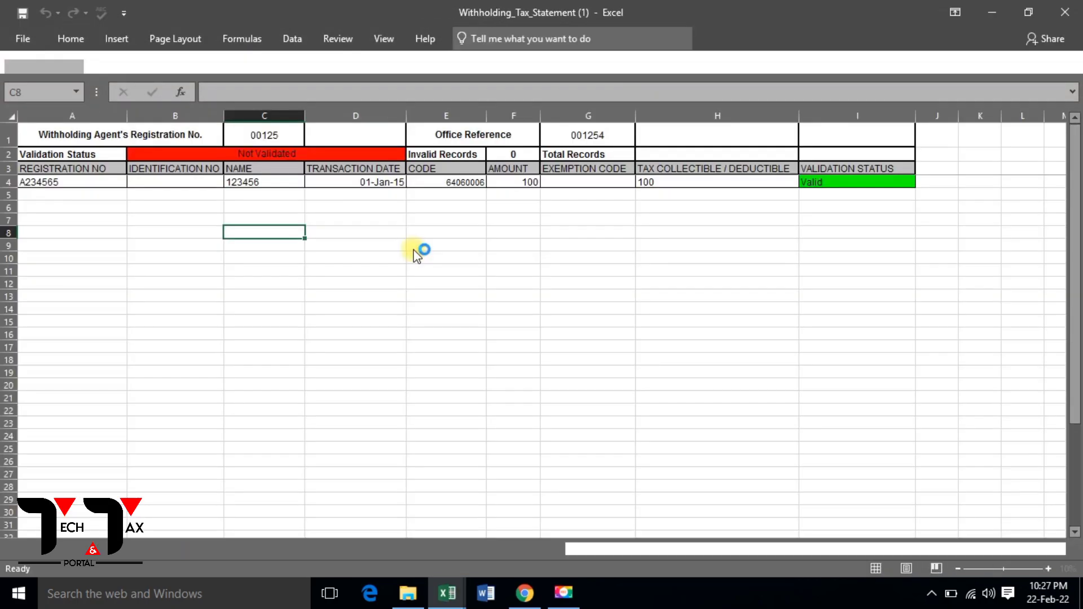
left_click(58, 177)
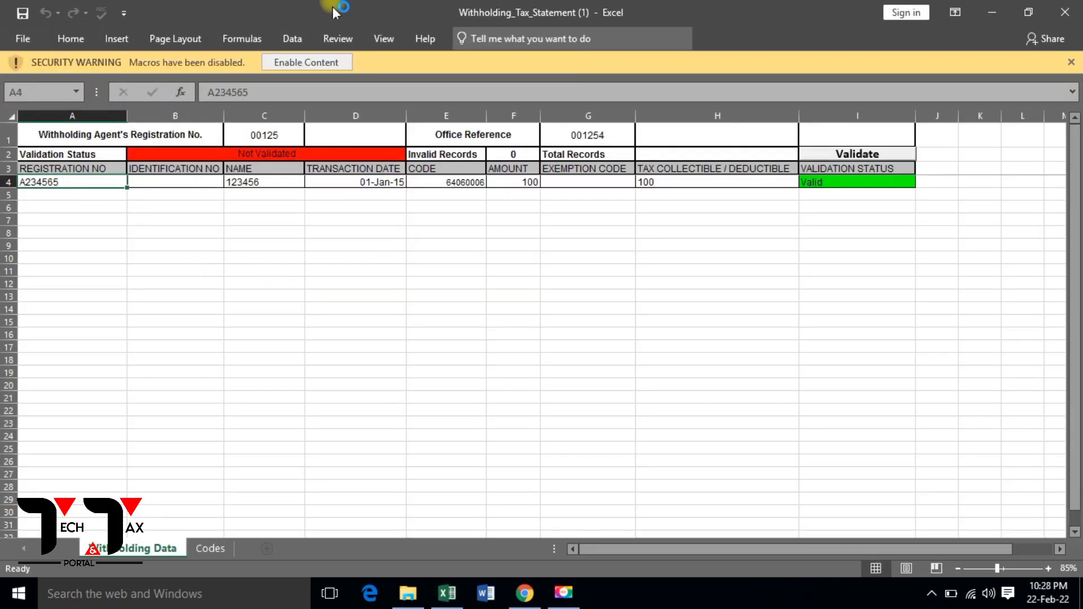
left_click(301, 63)
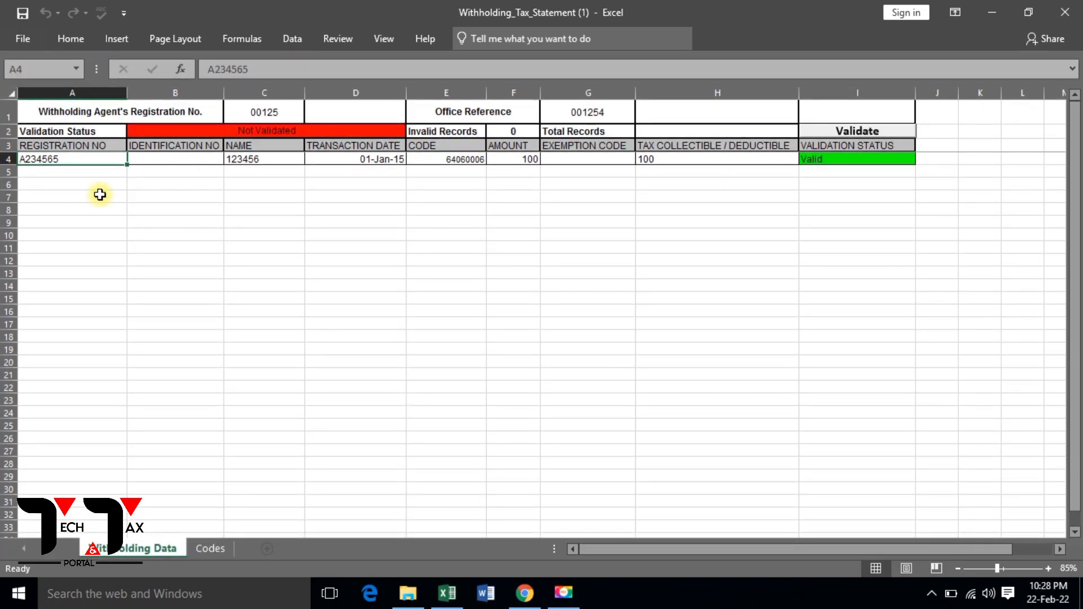
key("shift+Right")
key("shift+Right")
key("shift+Right")
key("shift+Right")
key("shift+Right")
key("shift+Right")
key("shift+Right")
key("shift+Right")
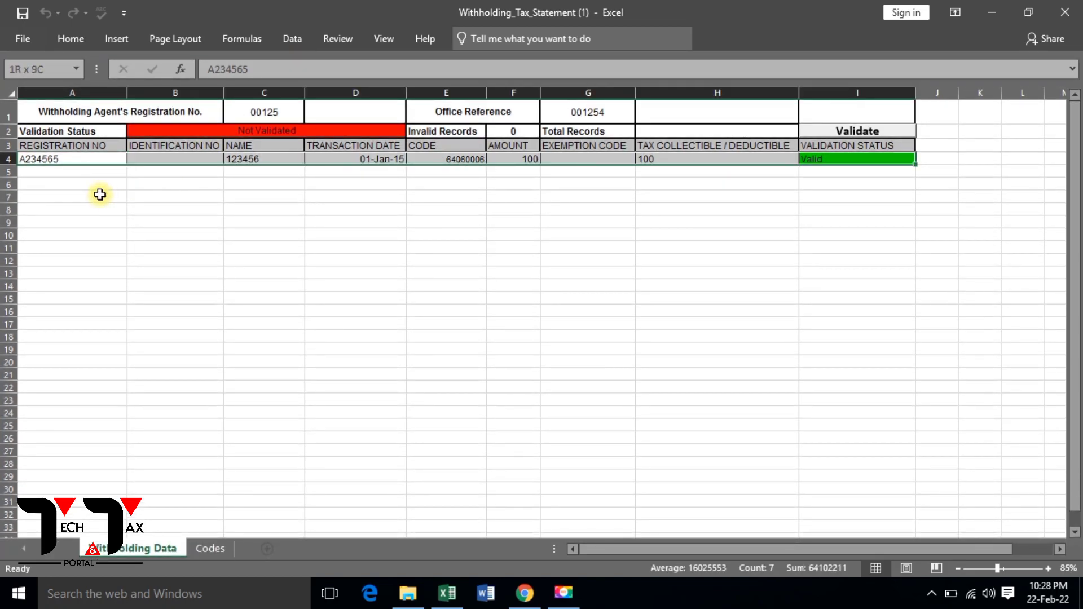
key("shift+Down")
key("ctrl+d")
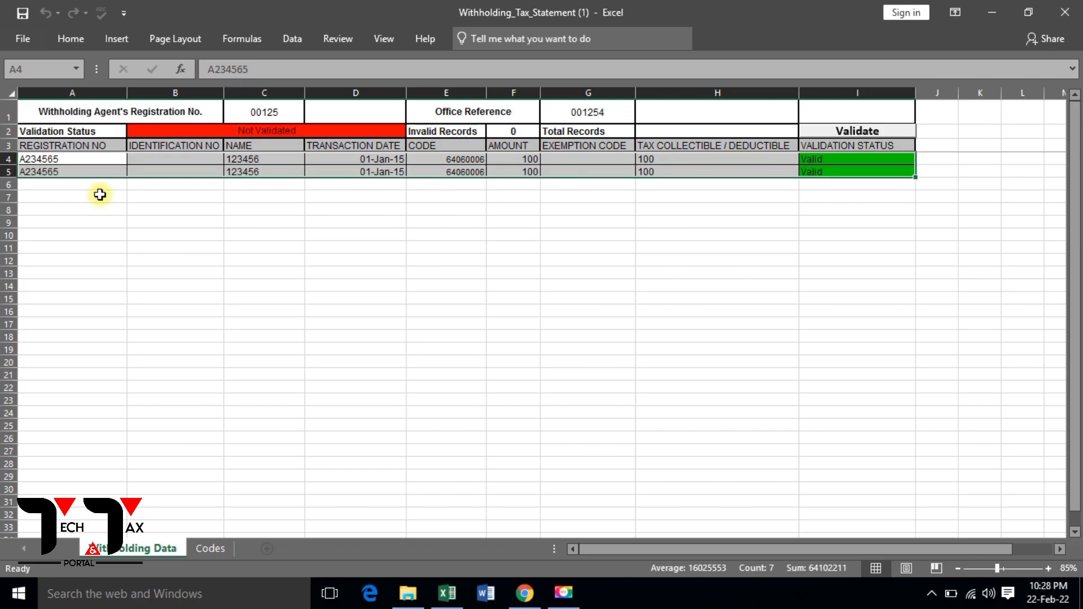
Open the earlier Withholding_Tax_Statement workbook from the Downloads folder.
key("alt+Tab")
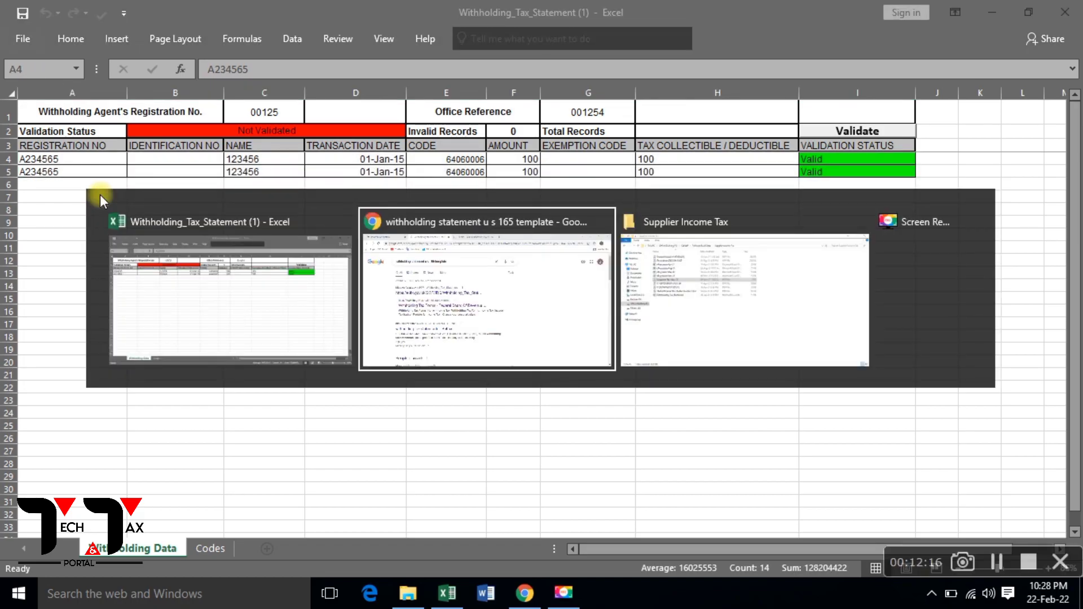
key("alt+Tab")
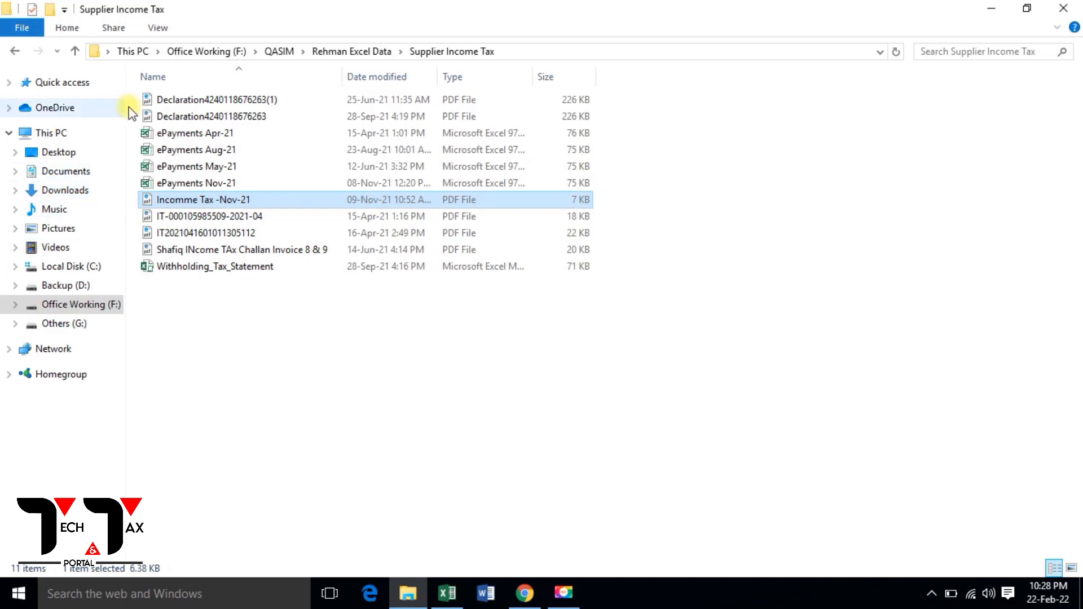
left_click(82, 198)
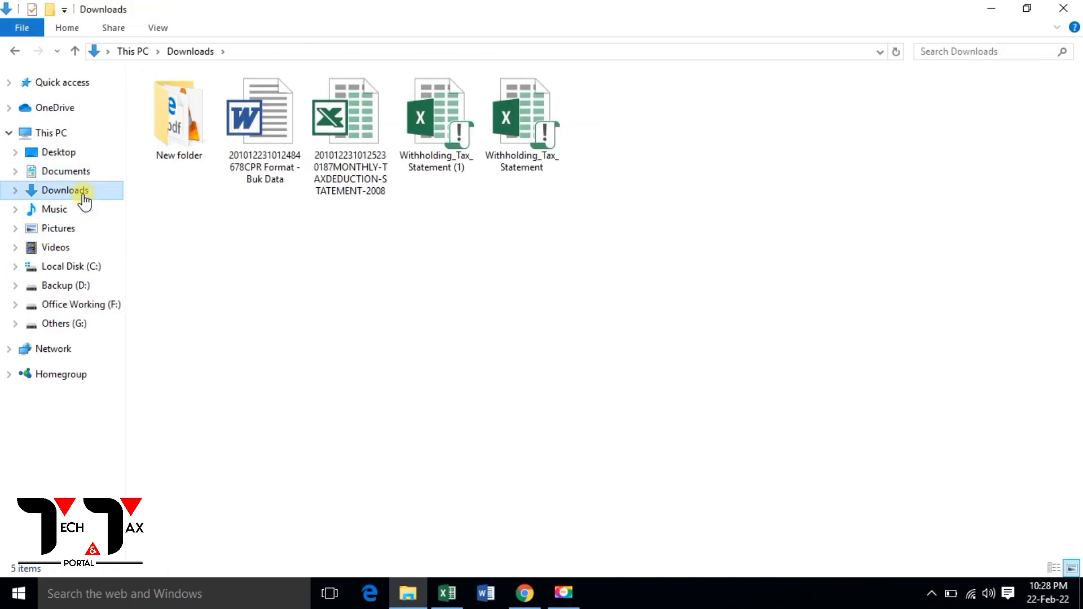
double_click(563, 164)
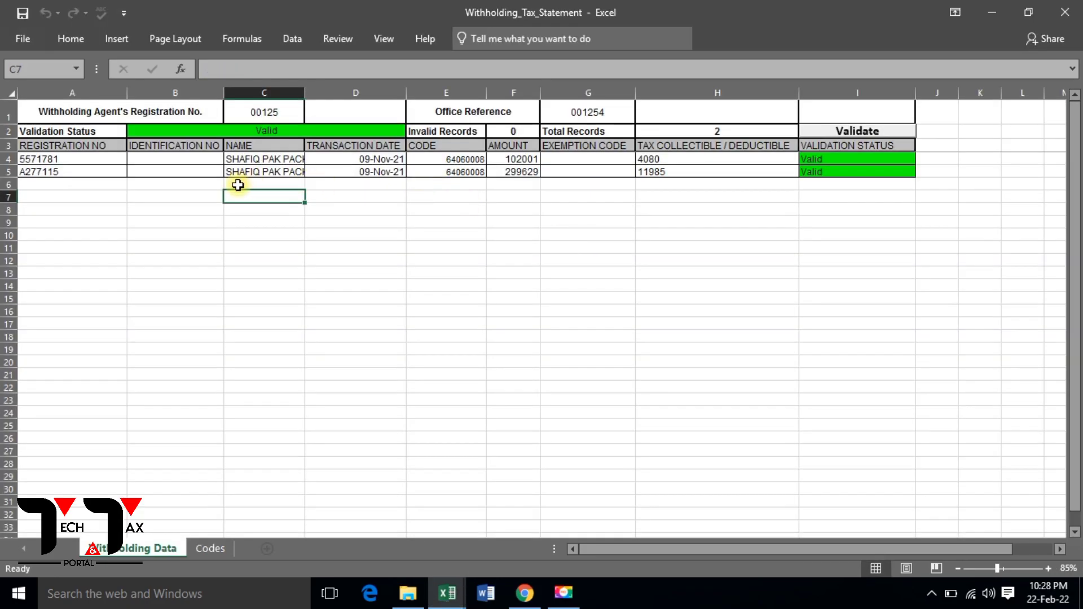
Copy the two supplier records into rows 4–5 of the Withholding_Tax_Statement (1) template.
left_click(90, 155)
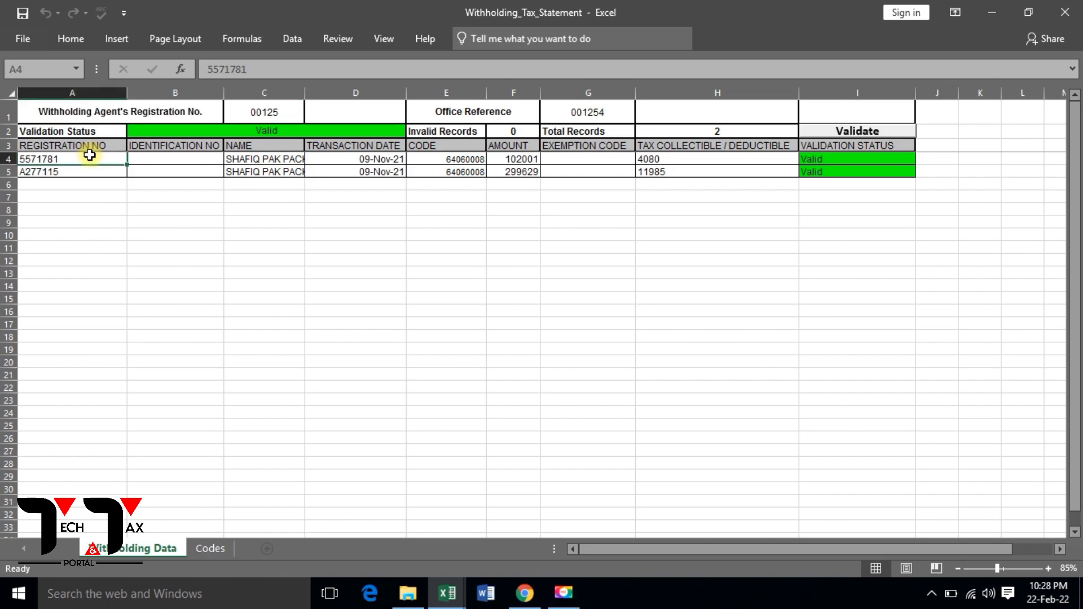
key("shift+Right")
key("shift+Right")
key("shift+Right")
key("shift+Right")
key("shift+Right")
key("shift+Right")
key("shift+Right")
key("shift+Right")
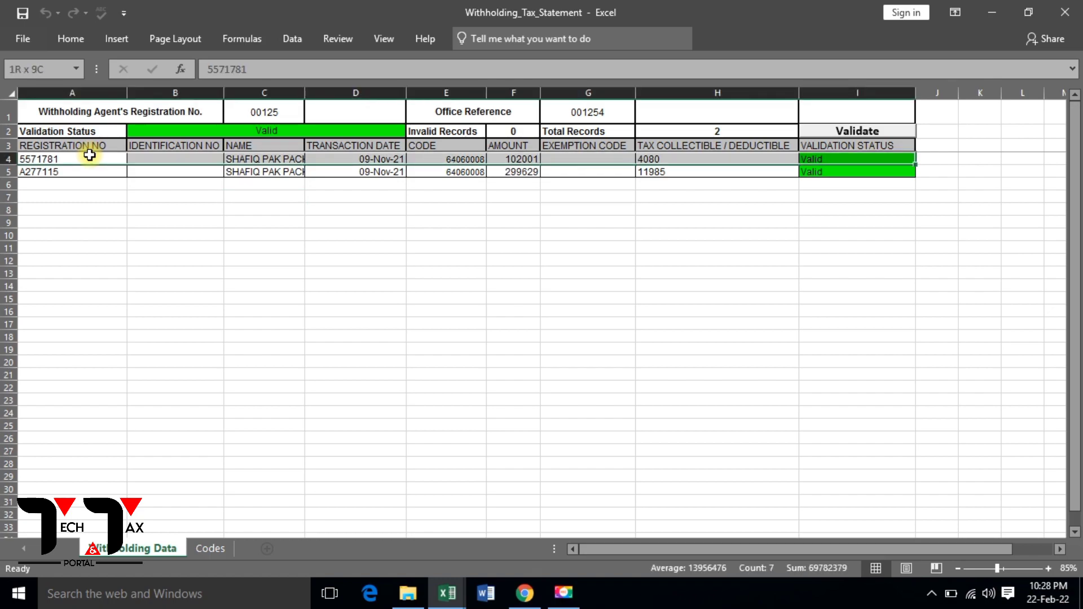
key("shift+Down")
key("ctrl+c")
key("ctrl+Tab")
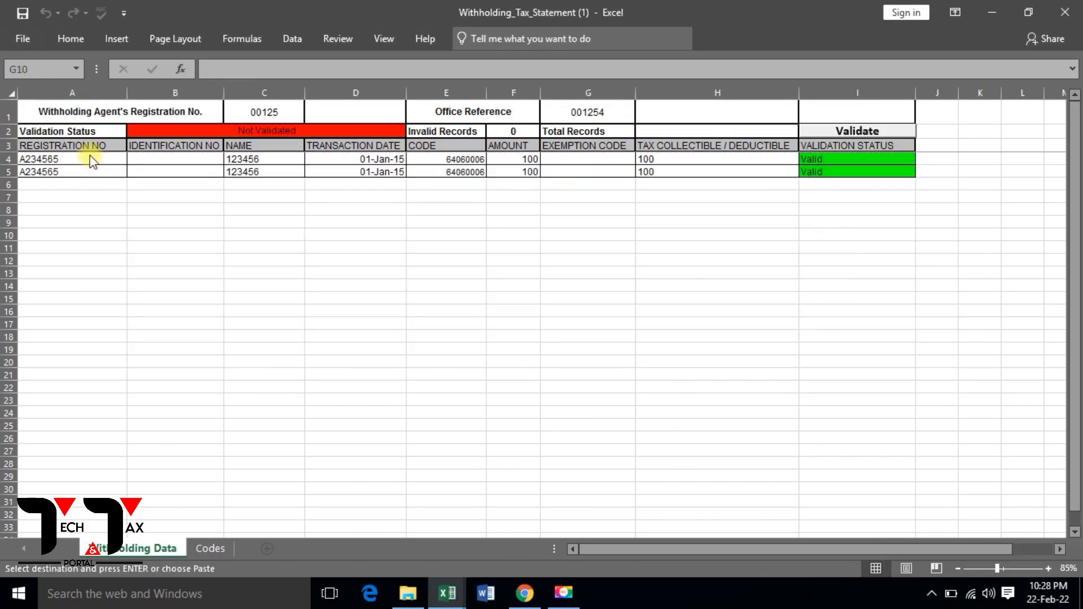
left_click(35, 156)
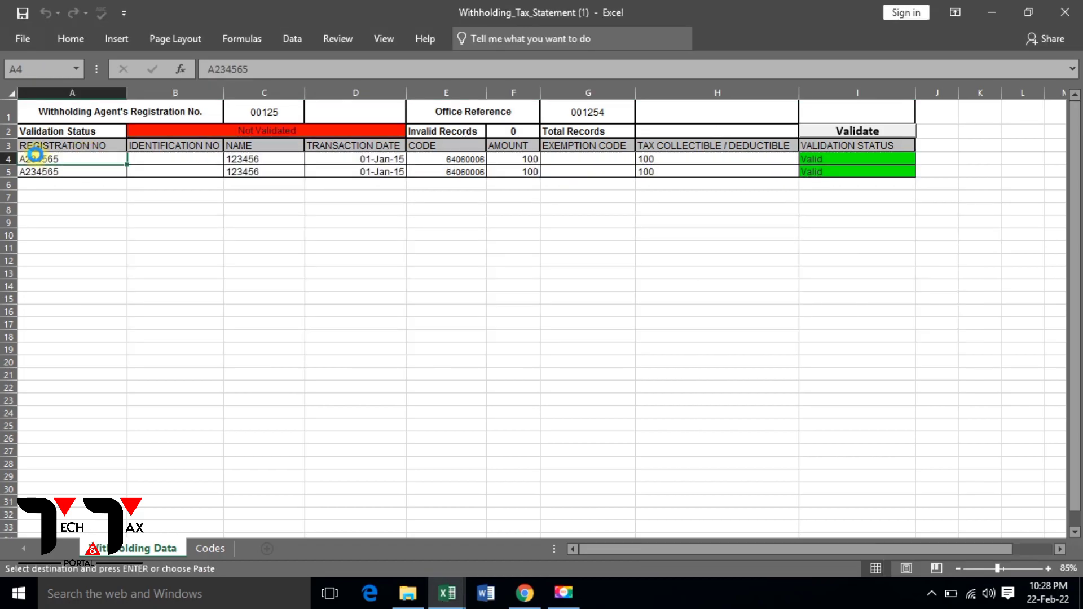
key("ctrl+v")
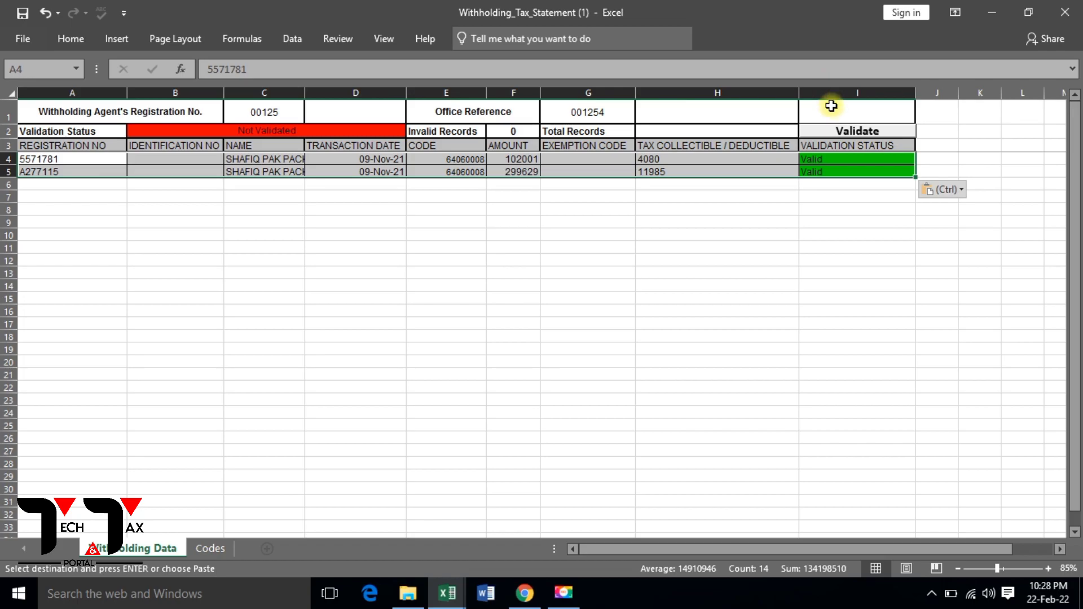
Validate the pasted records until the template reads Valid with 2 total records and 0 invalid.
left_click(883, 136)
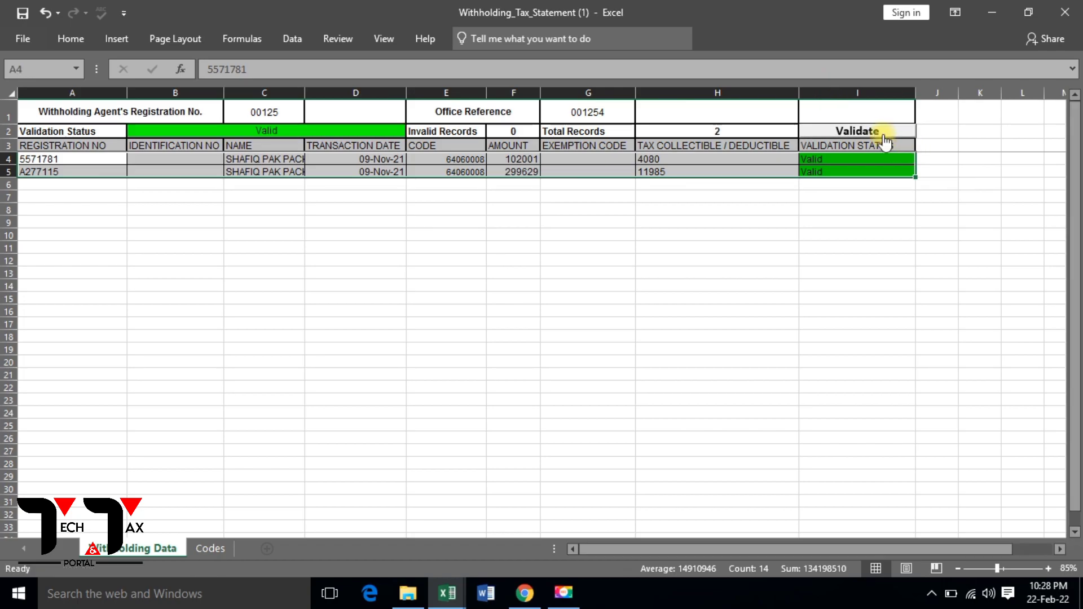
left_click(883, 136)
left_click(883, 137)
left_click(883, 136)
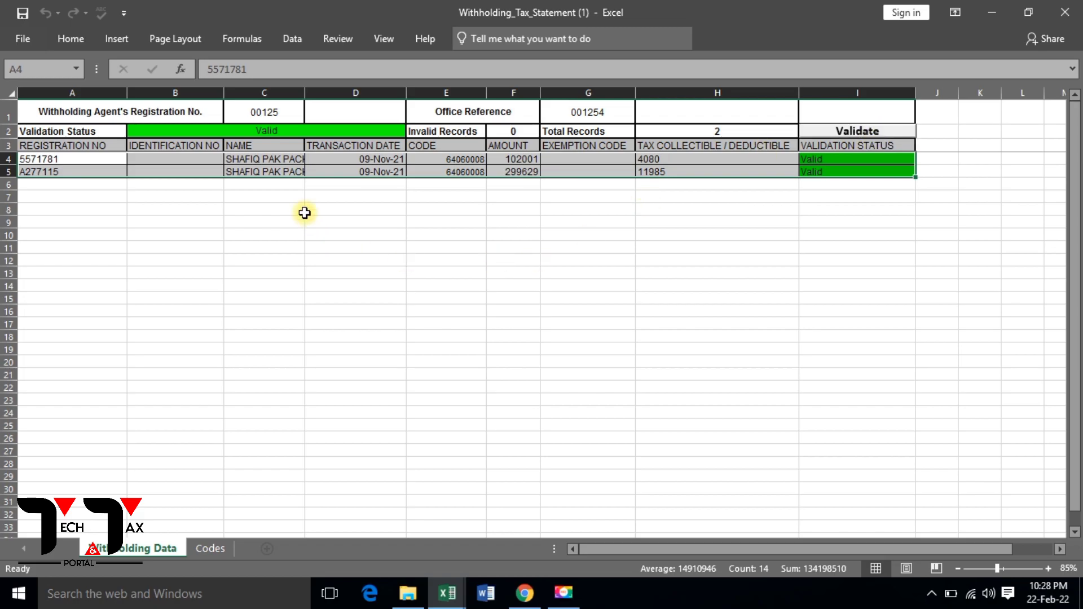
left_click(284, 173)
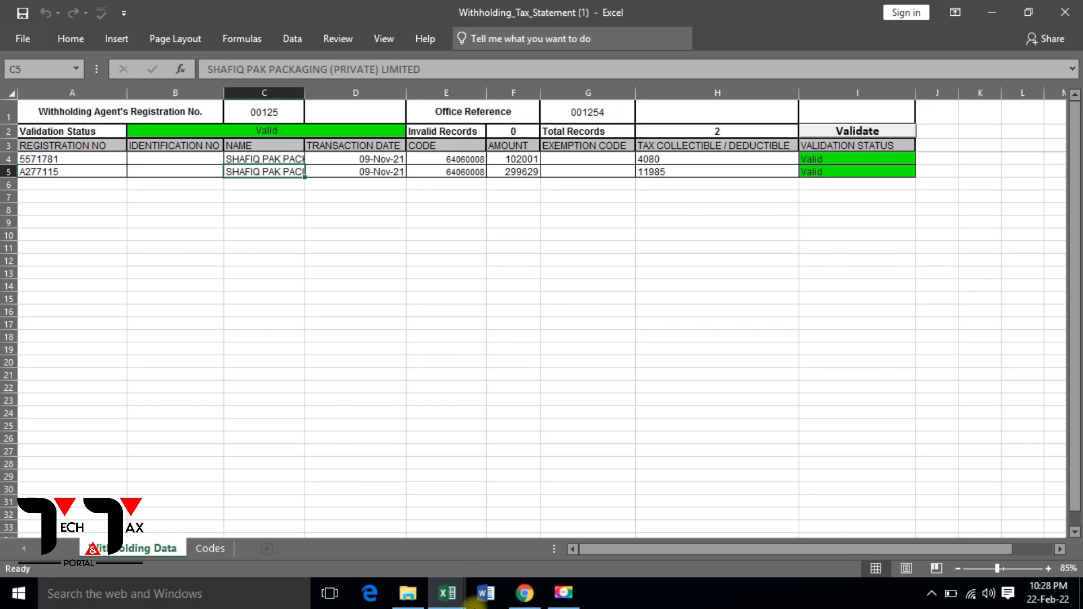
Browse File Explorer to Office Working (F:) > QASIM, then save the template workbook and close Excel.
left_click(422, 592)
mouse_move(447, 594)
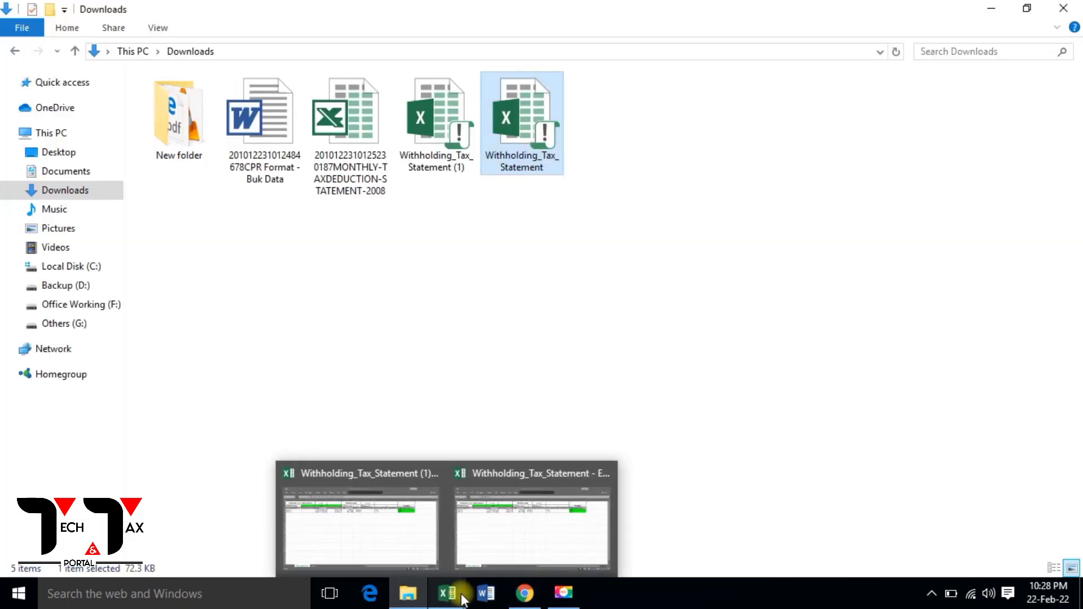
left_click(115, 308)
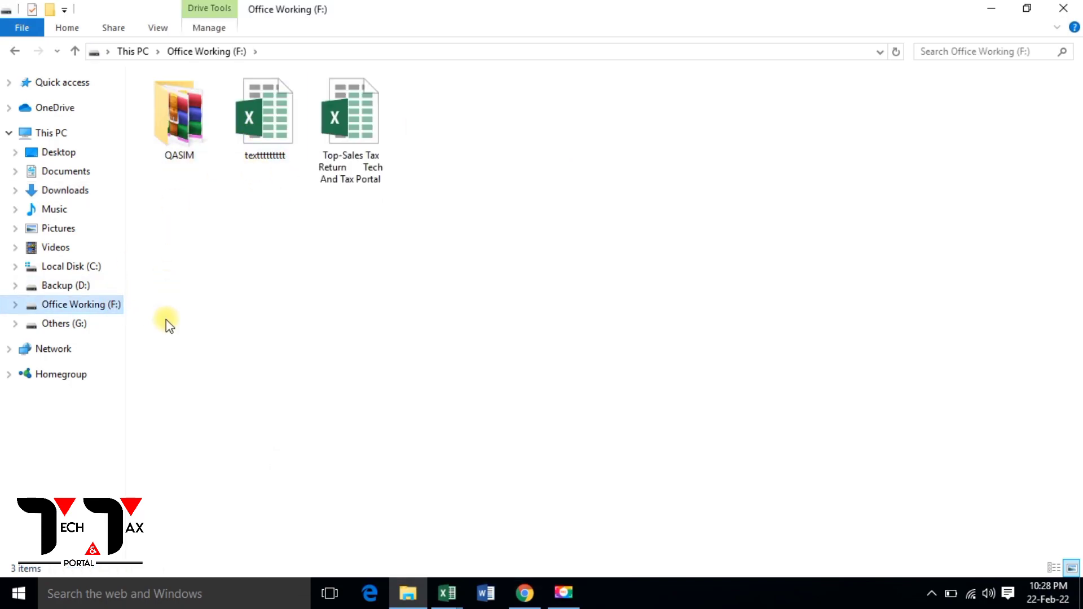
double_click(179, 116)
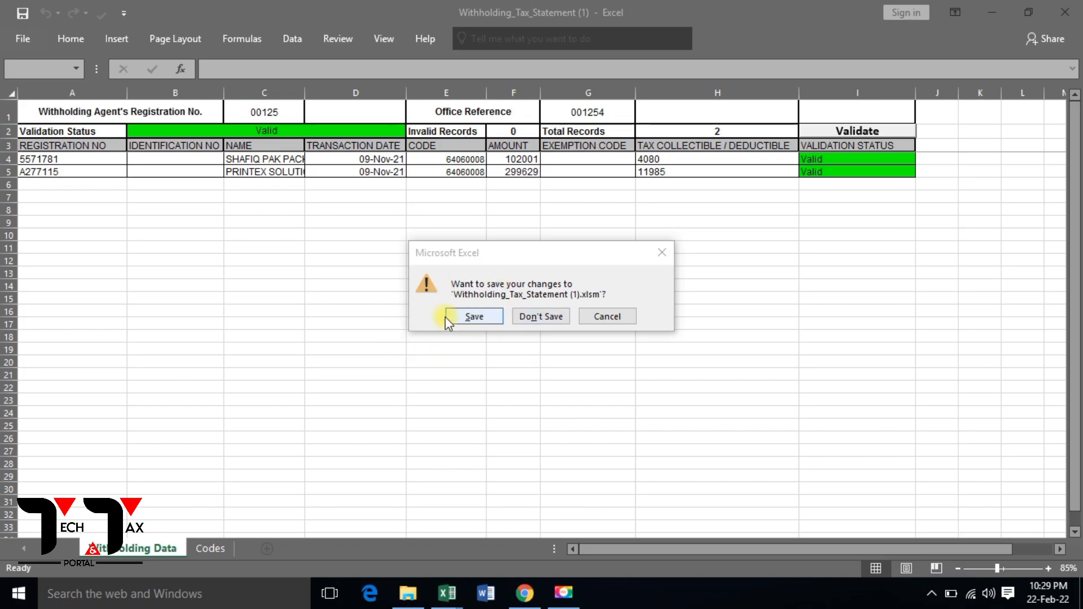
left_click(470, 322)
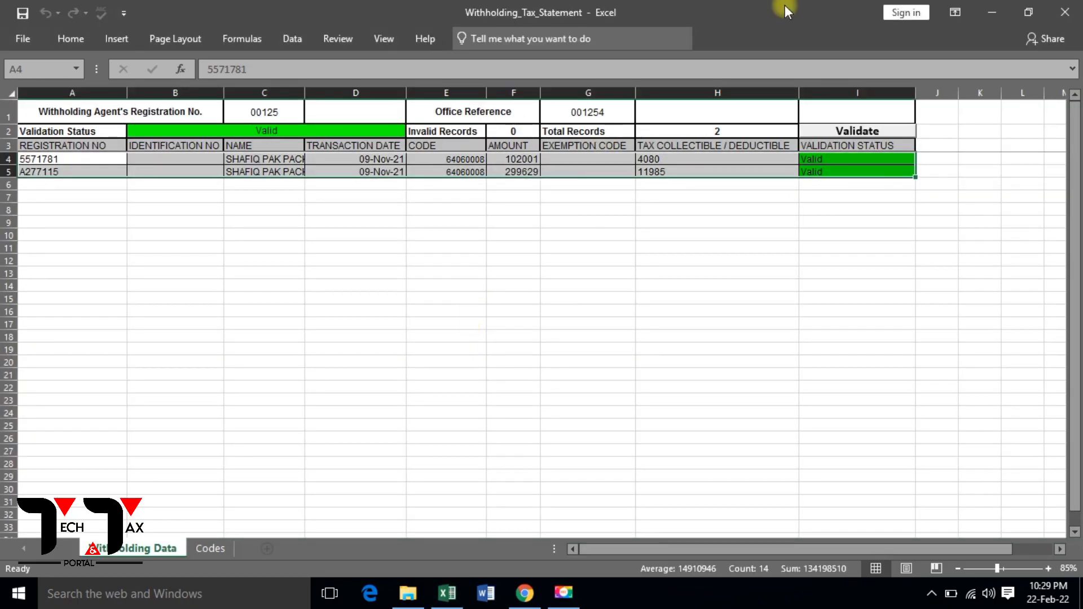
left_click(1071, 10)
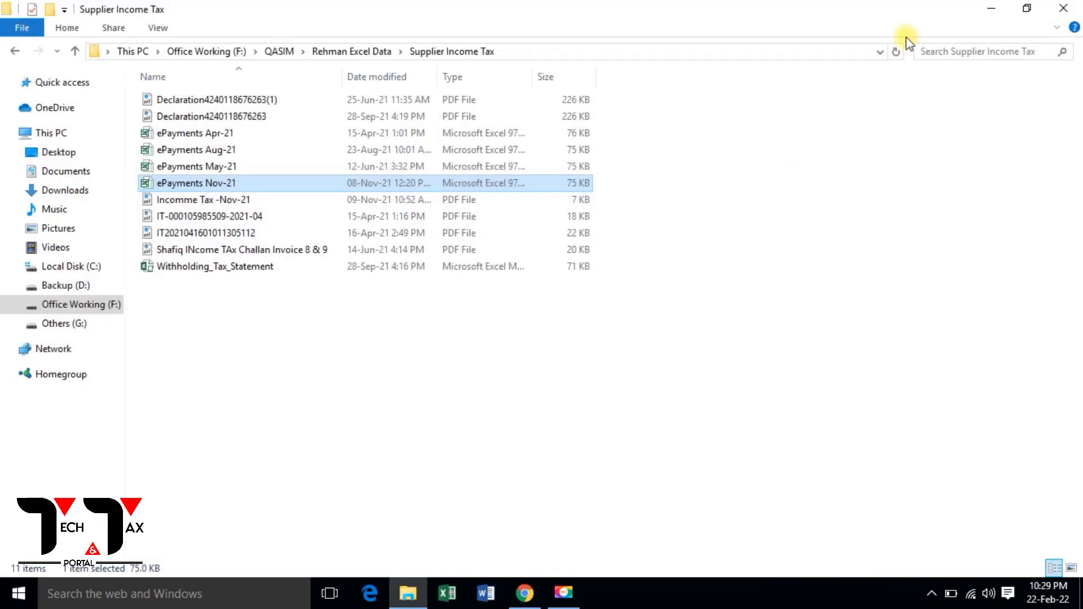
Close the Supplier Income Tax folder window and the Google and FBR forms browser tabs.
left_click(1071, 8)
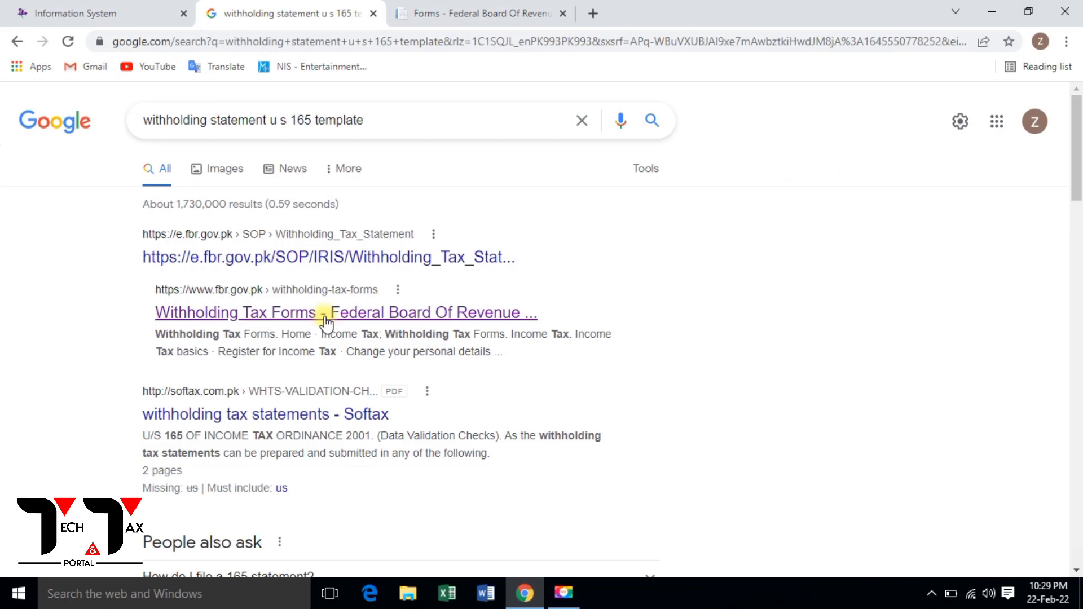
left_click(370, 18)
left_click(372, 16)
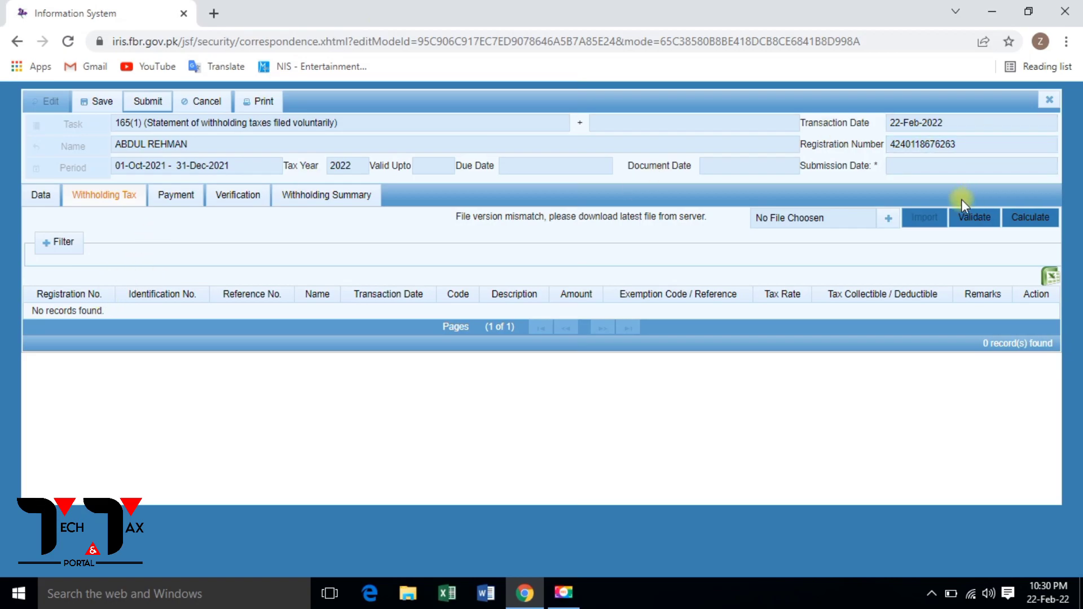
Choose Withholding_Tax_Statement (1) and import its two supplier records into the statement.
left_click(893, 224)
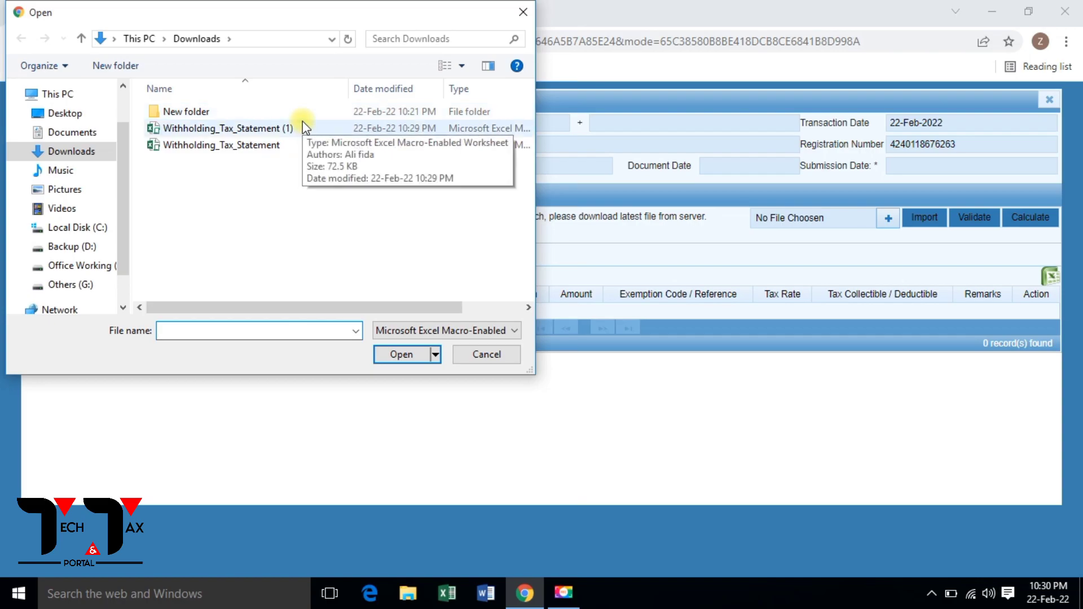
left_click(304, 127)
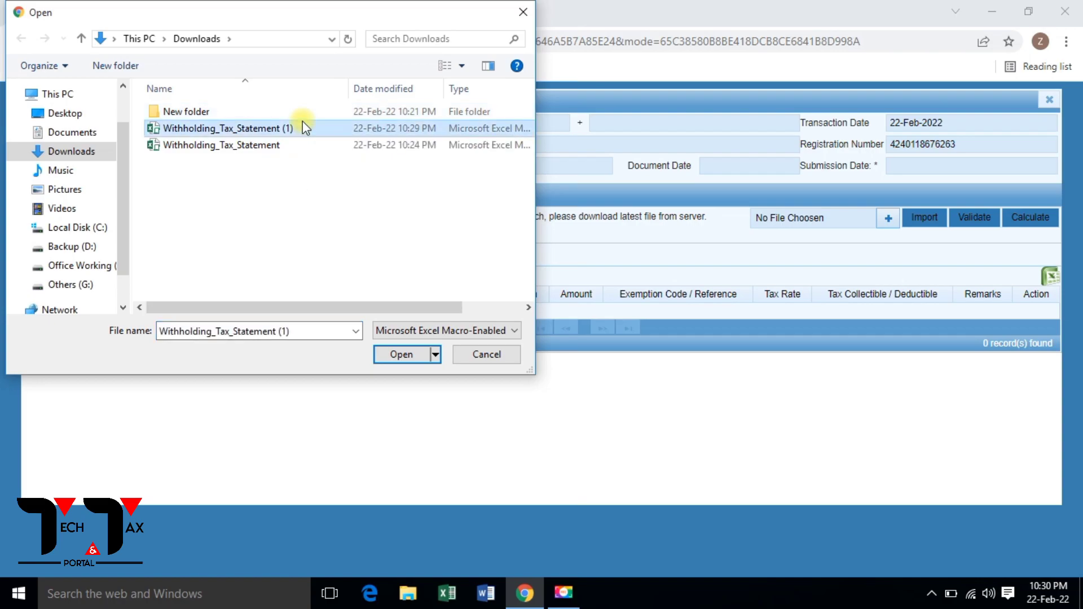
left_click(402, 354)
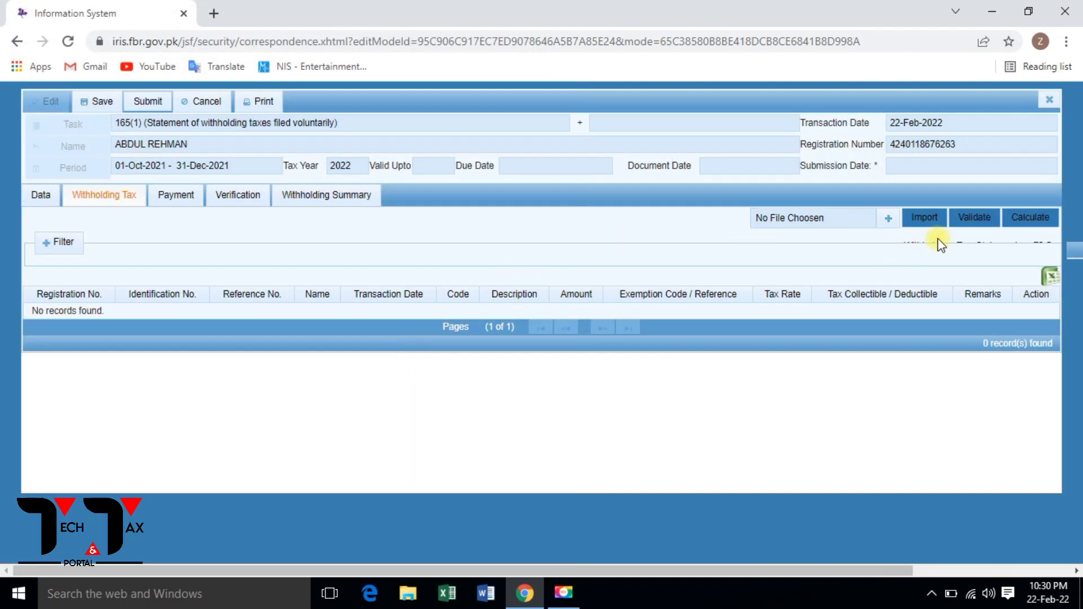
left_click(887, 218)
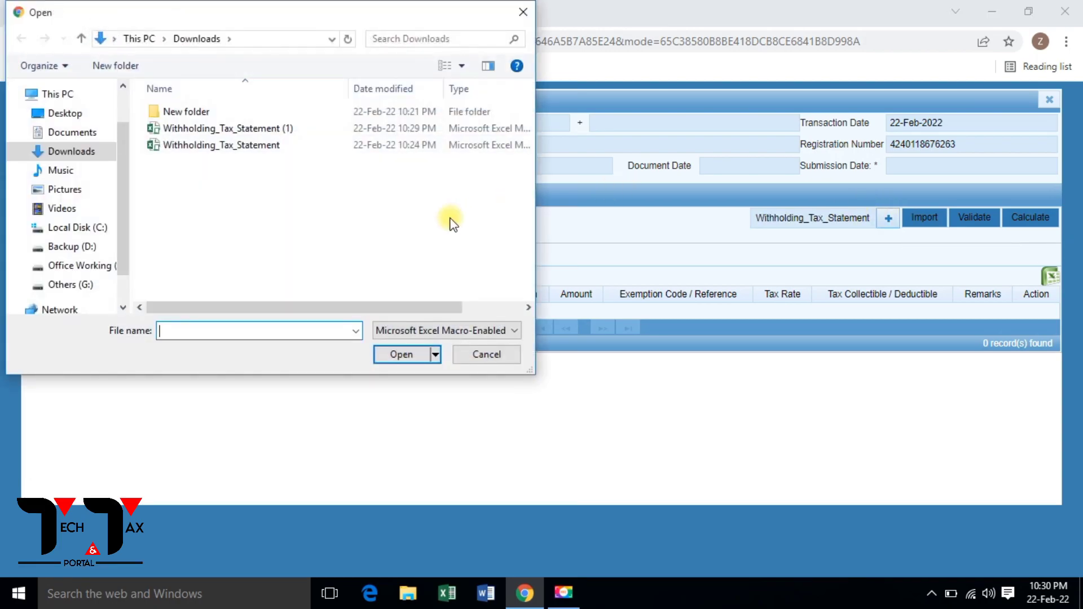
left_click(273, 145)
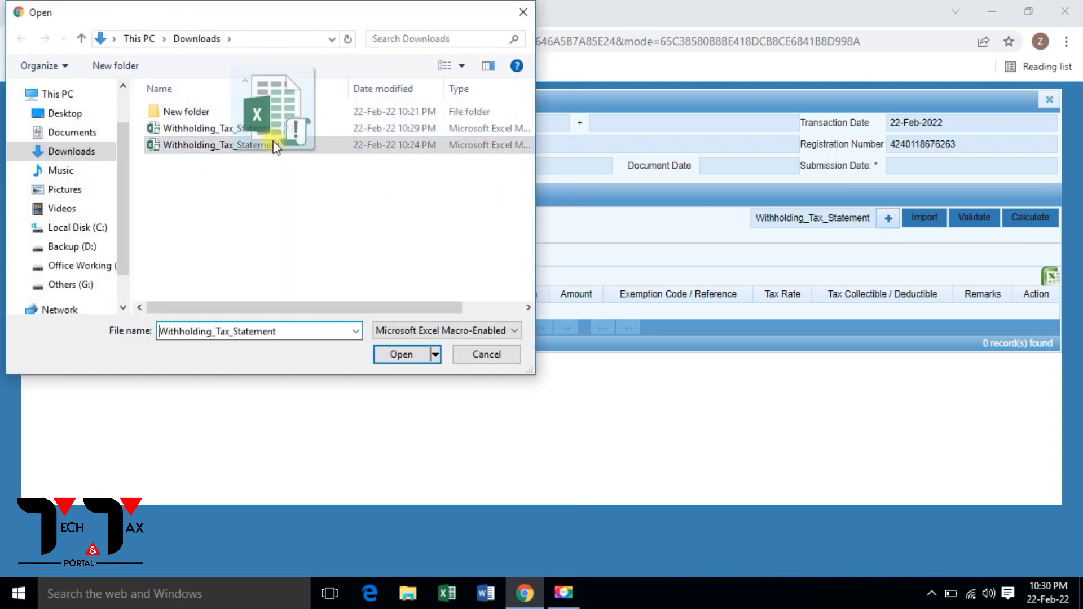
left_click(259, 127)
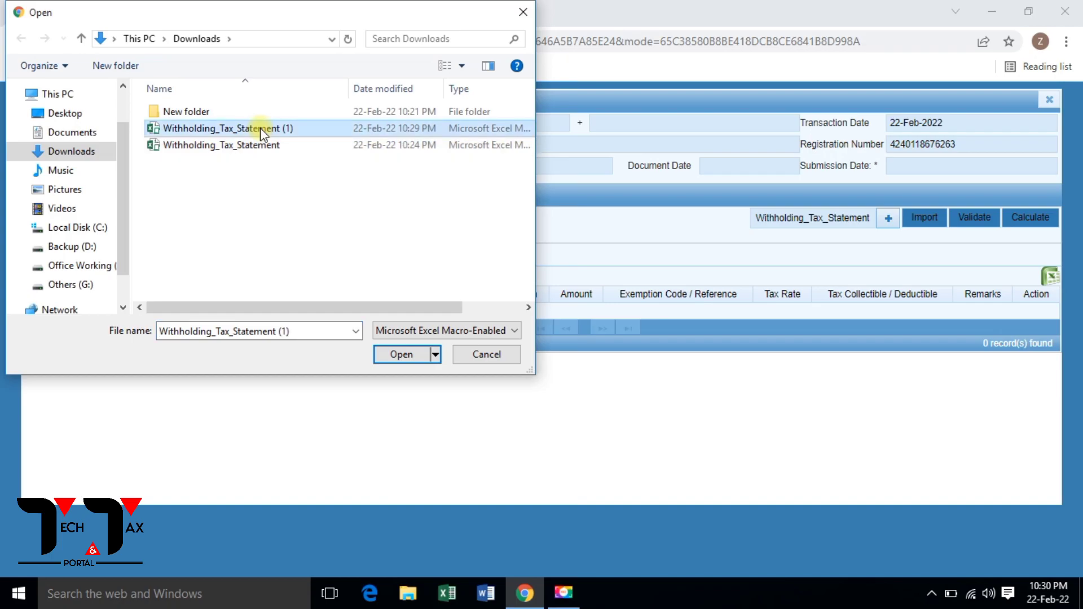
left_click(411, 354)
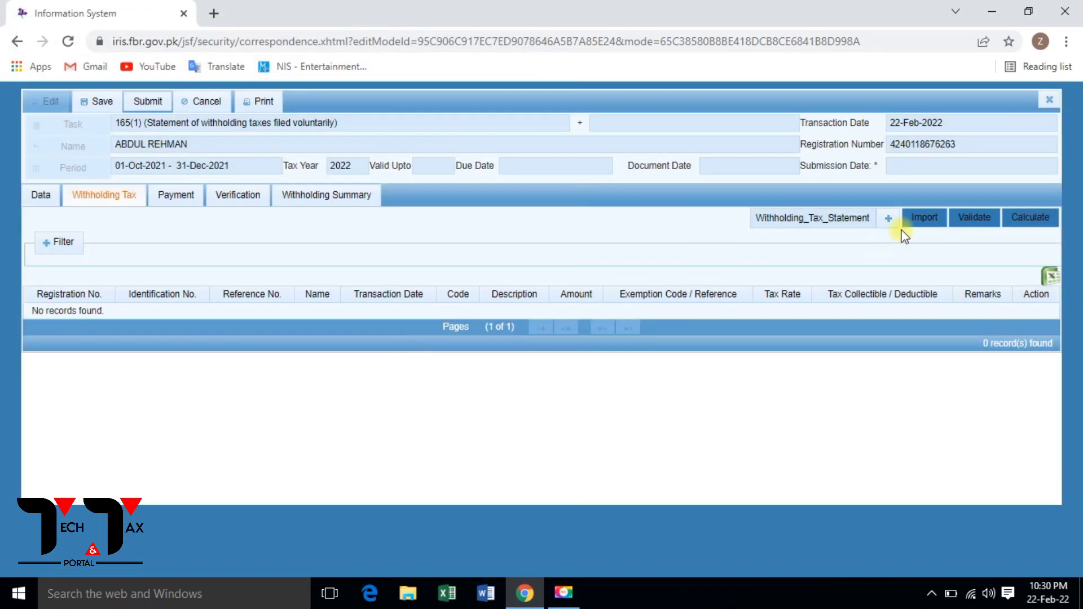
left_click(928, 219)
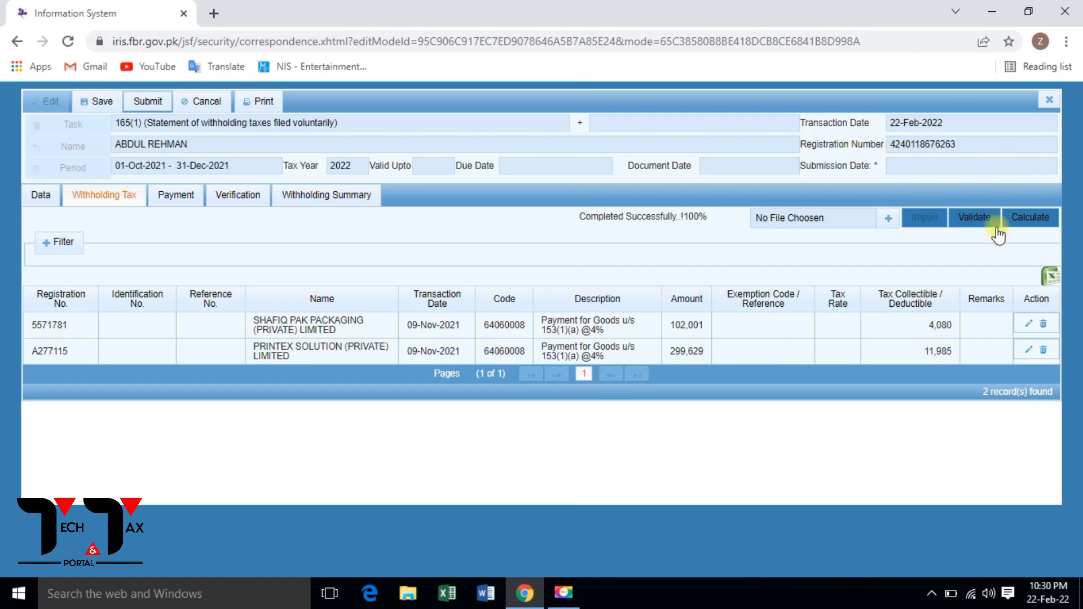
Validate the imported records and rerun Calculate until tax rates and remarks fill in.
left_click(980, 219)
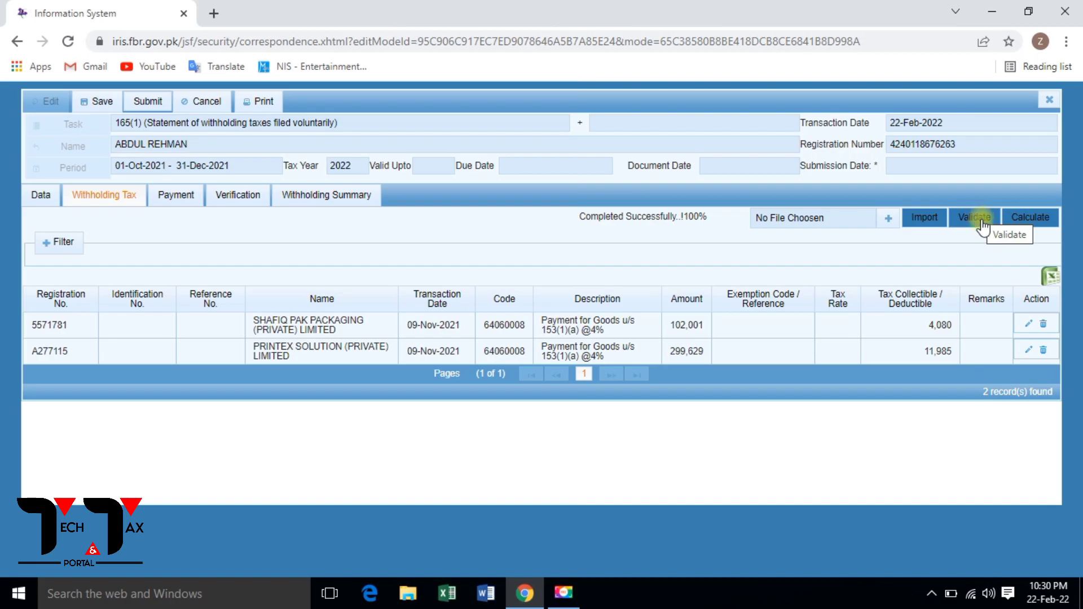
left_click(981, 221)
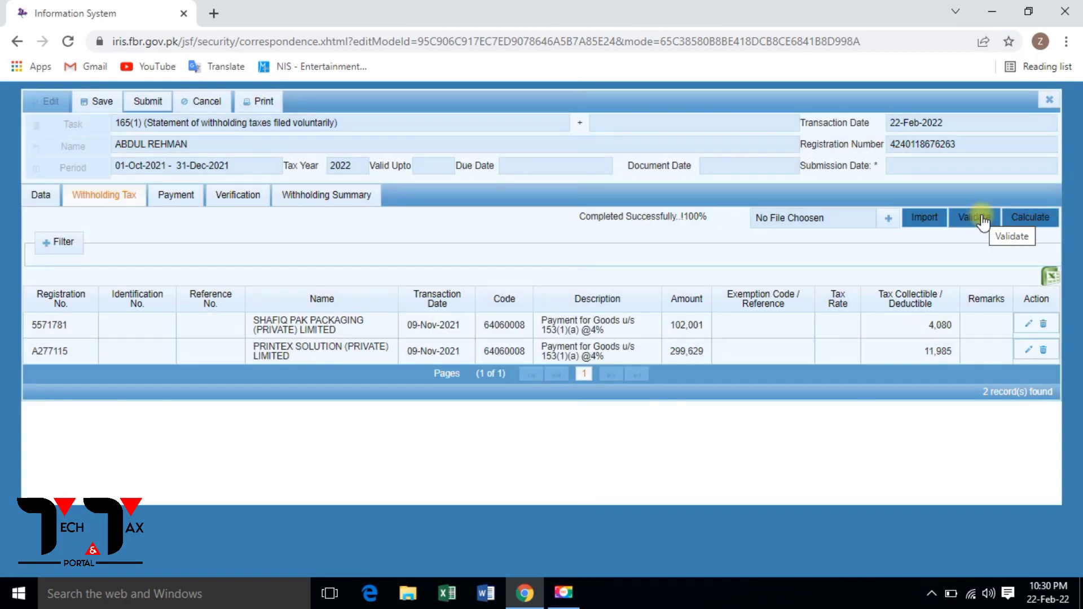
left_click(1037, 220)
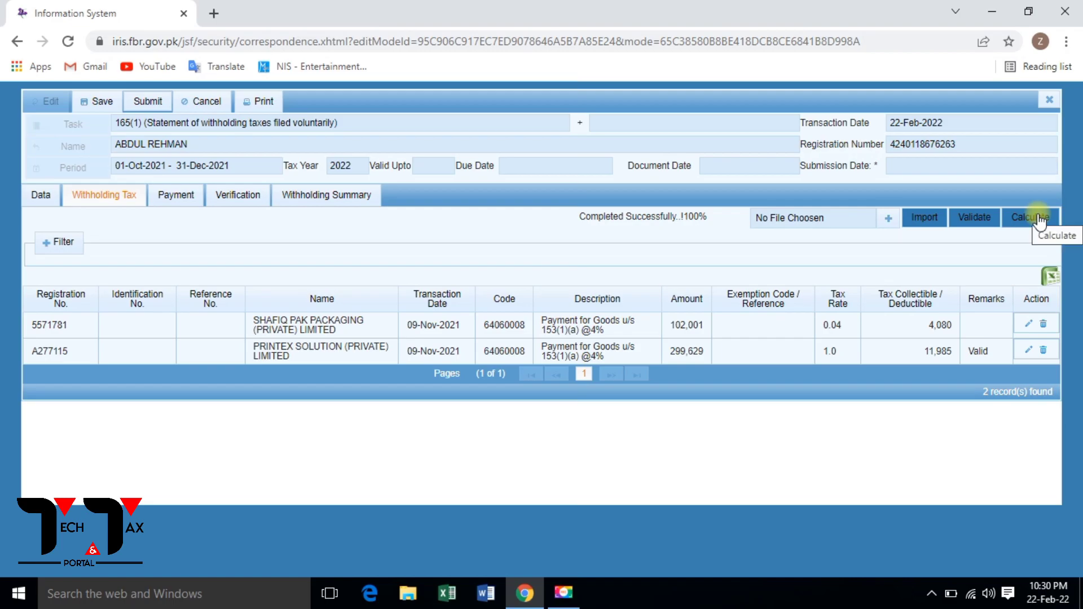
left_click(1040, 220)
left_click(1040, 220)
left_click(1039, 220)
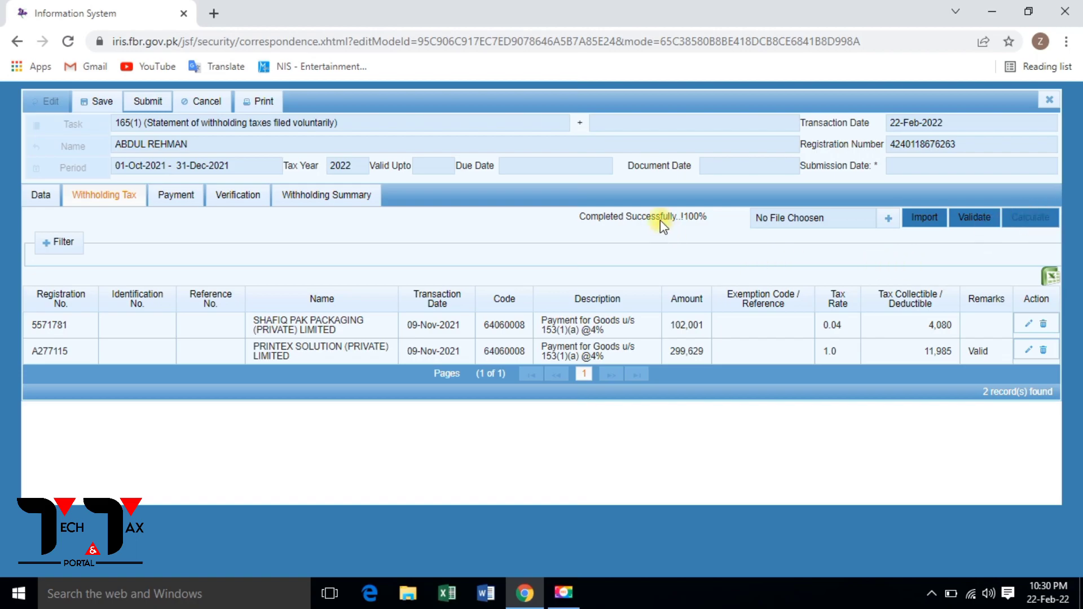
Validate and calculate the Data sheet, confirming 401,630 receipts and 16,065 tax under code 64060008.
left_click(38, 194)
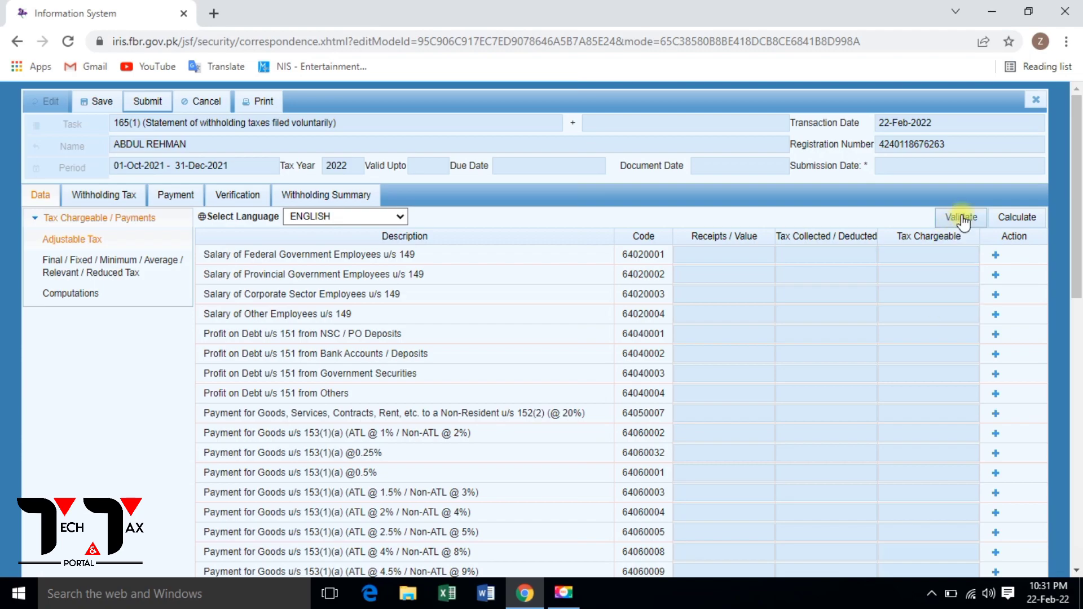
left_click(961, 217)
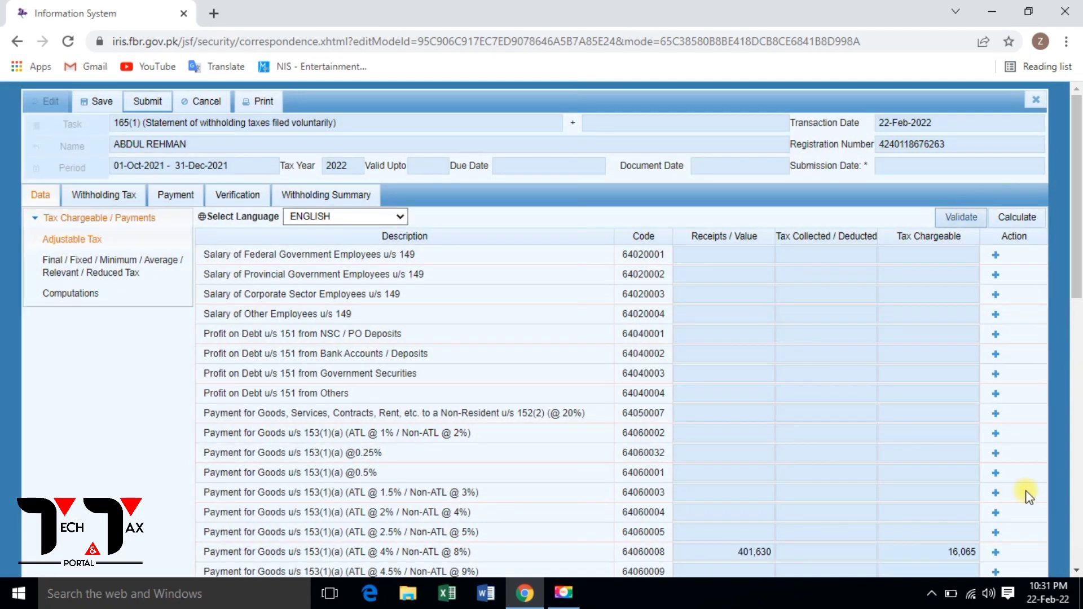
left_click(1077, 316)
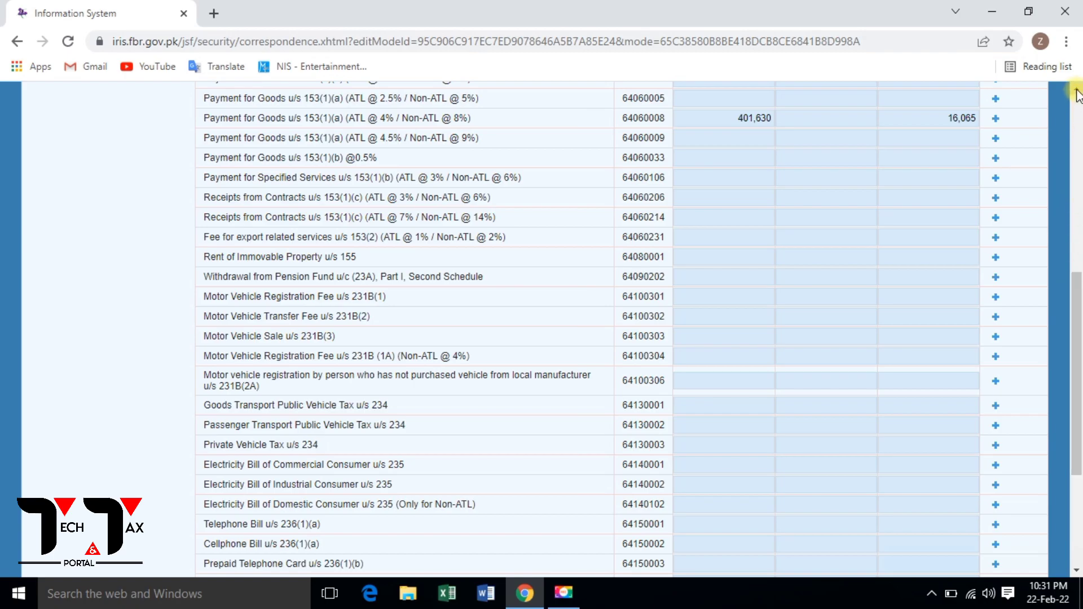
scroll(1076, 91, "up", 2)
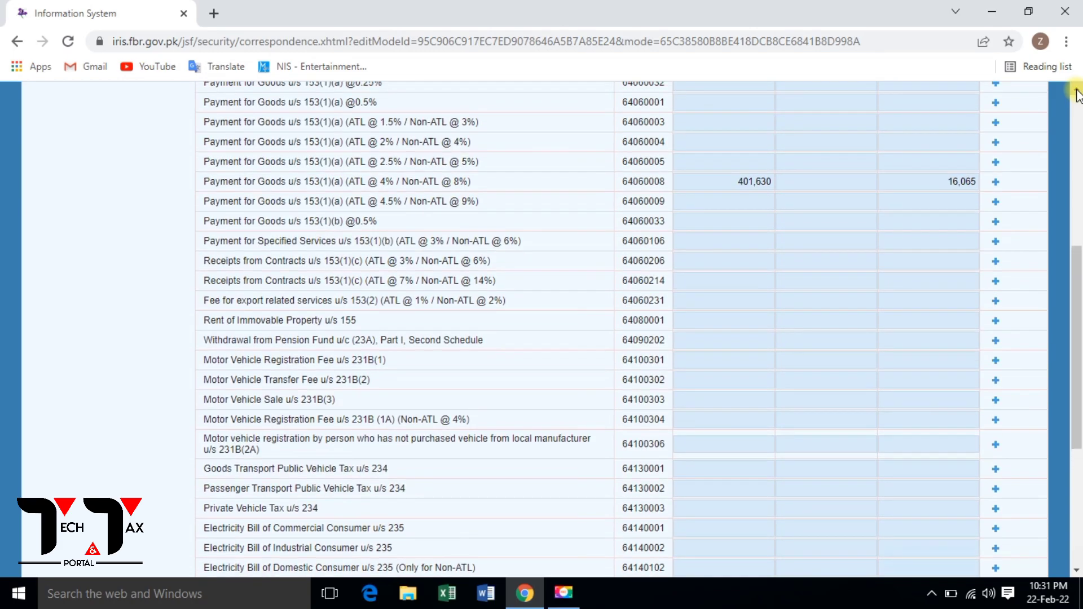
scroll(1077, 93, "up", 6)
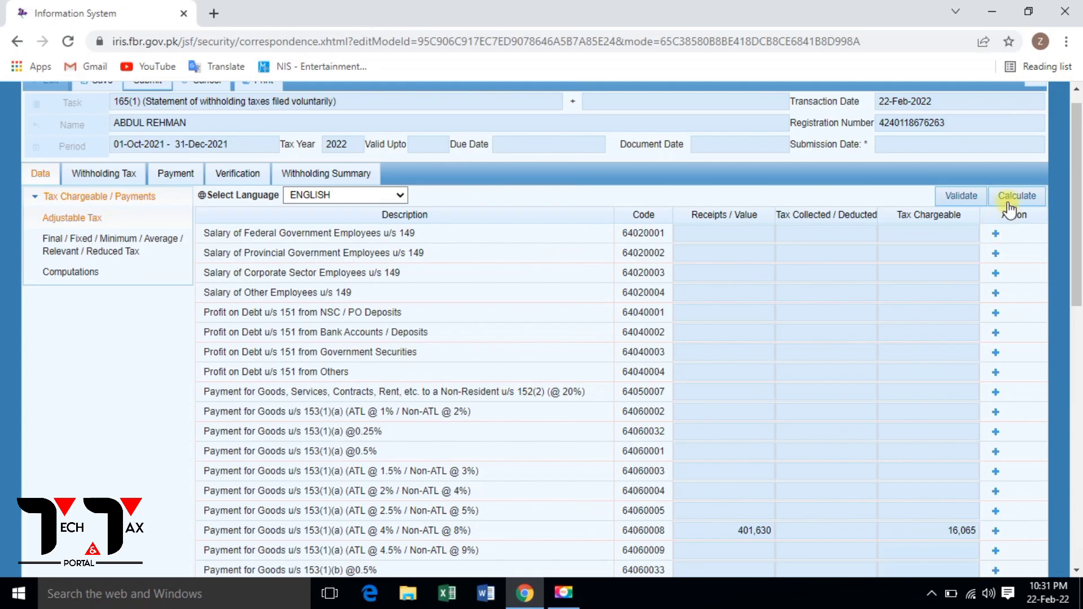
left_click(1007, 201)
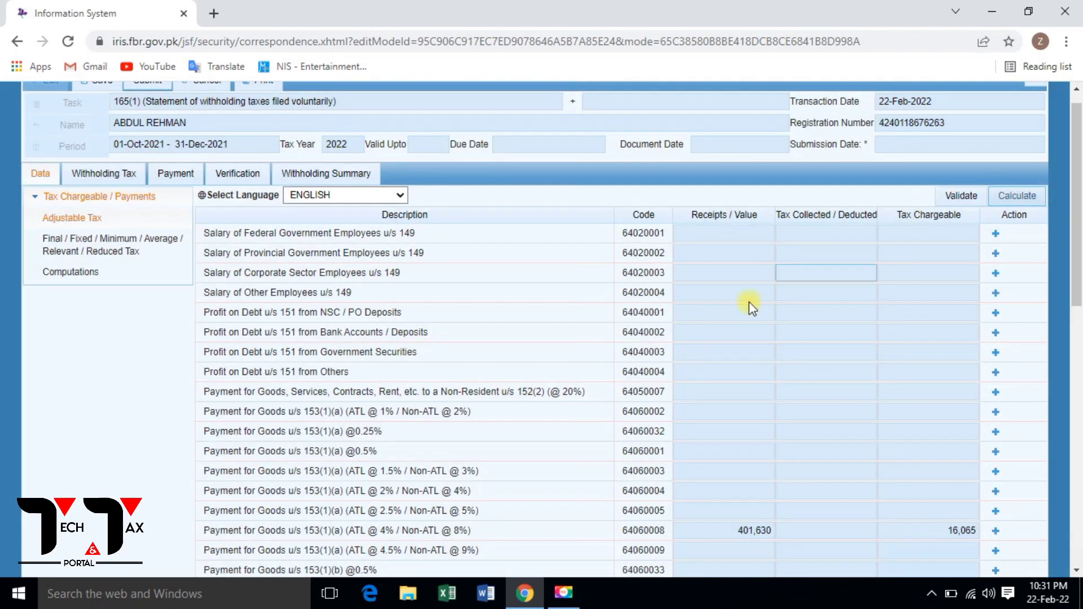
left_click(118, 181)
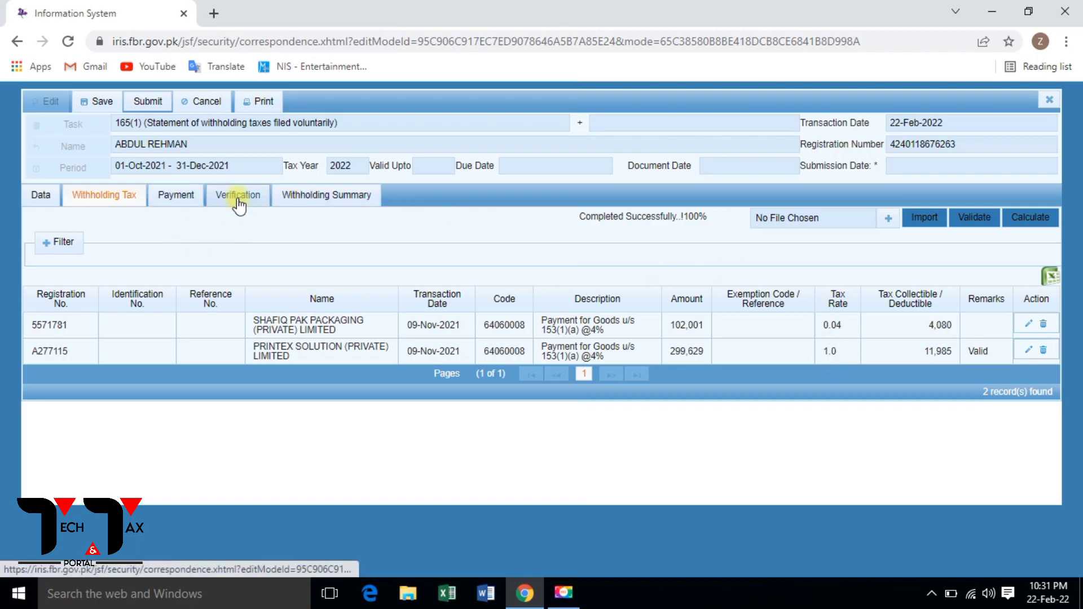
Check the 16065 payment entry, then rerun Validate and Calculate on the Data sheet.
left_click(173, 198)
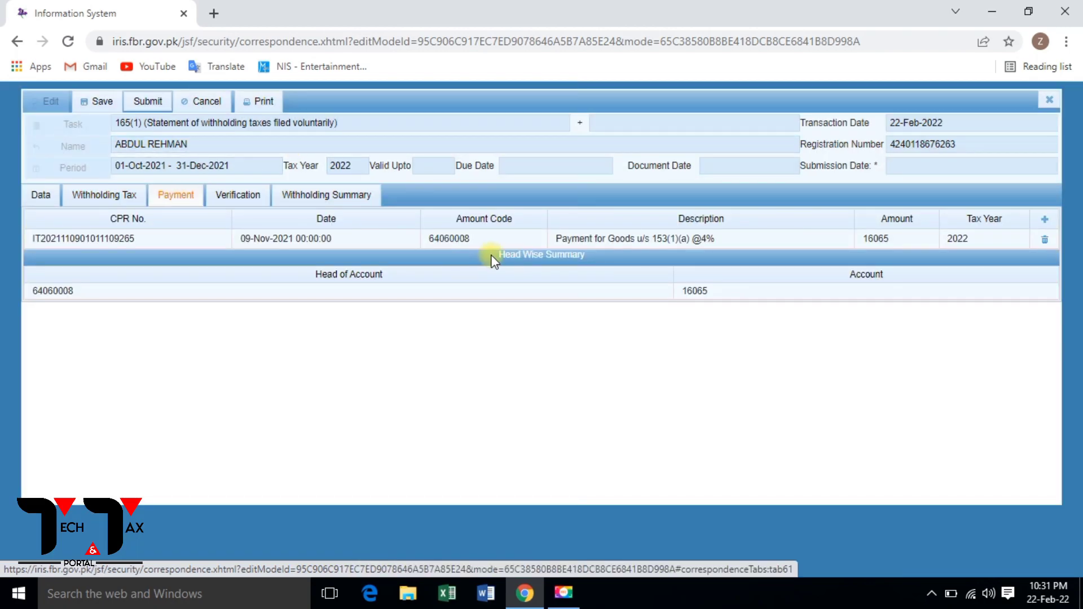
left_click(33, 198)
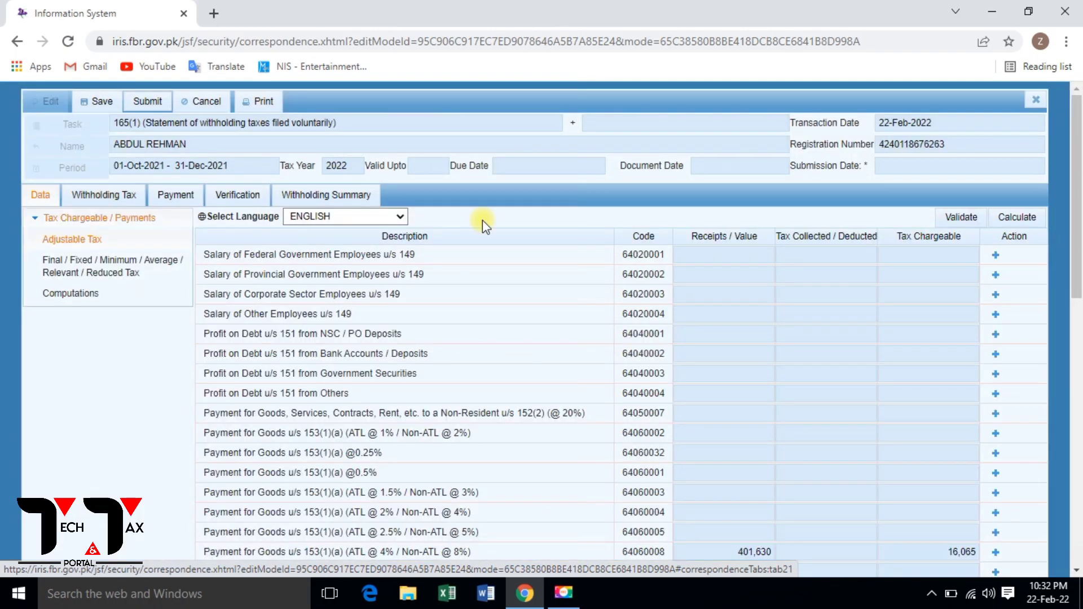
left_click(1077, 315)
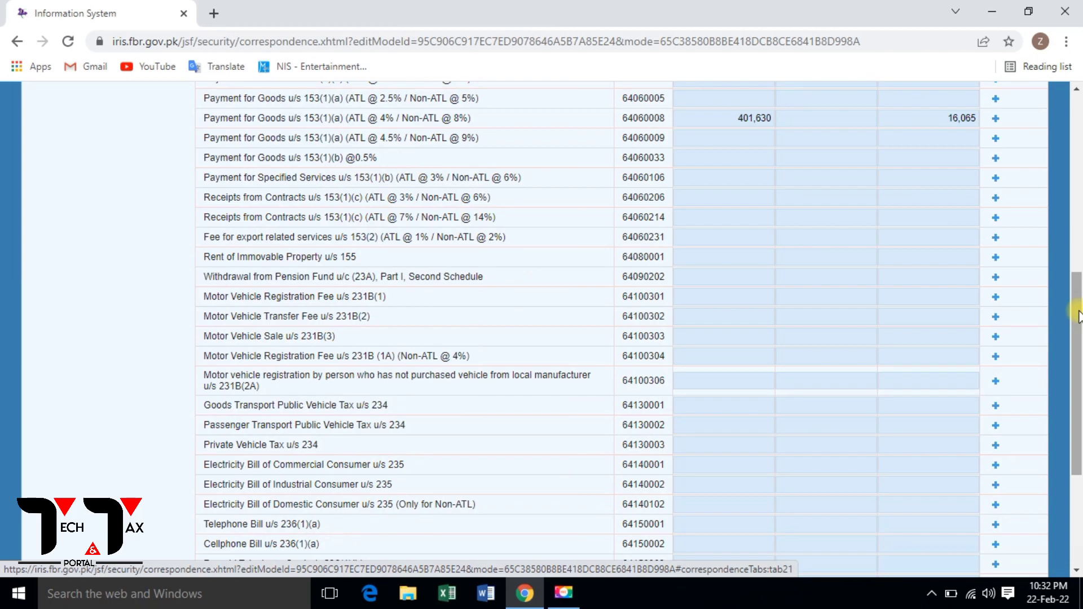
left_click(1076, 89)
left_click_drag(1077, 90, 1077, 90)
left_click(950, 217)
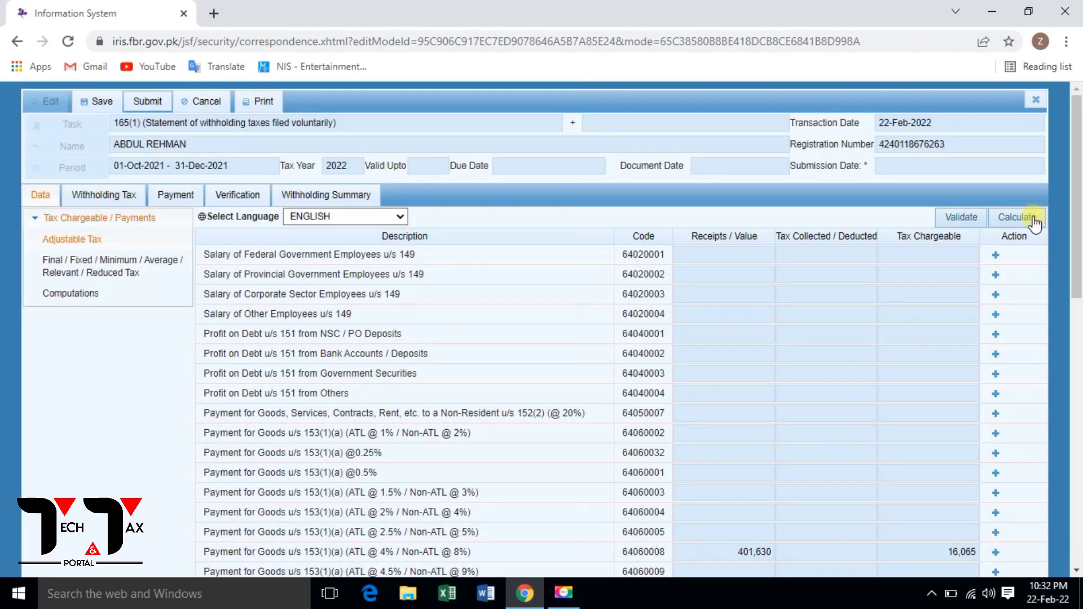
left_click(1033, 218)
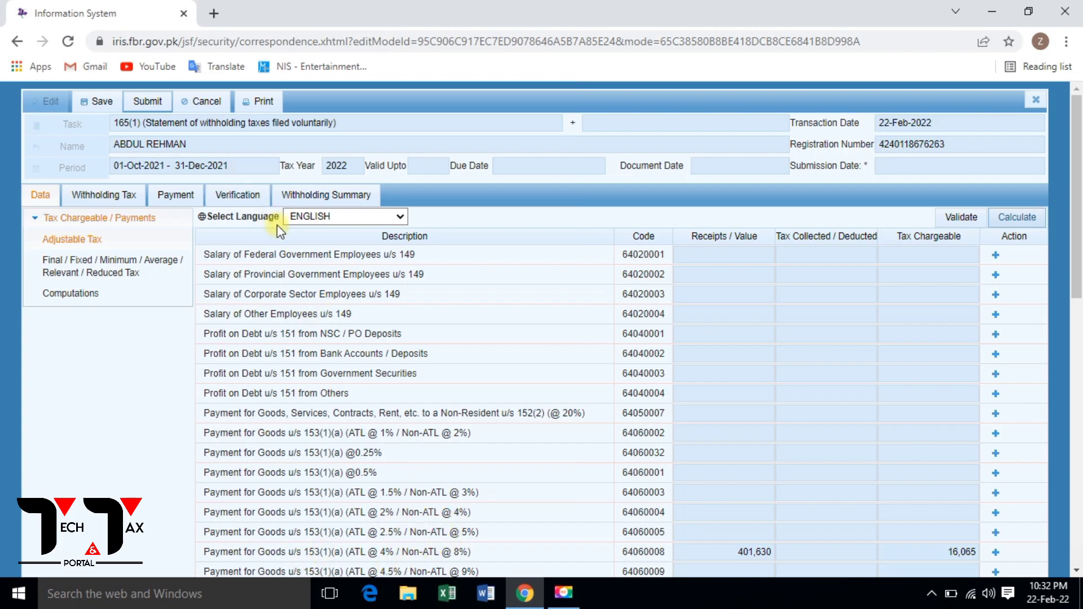
Enter the PIN in the verification declaration and try verifying it, which fails the first time.
left_click(232, 203)
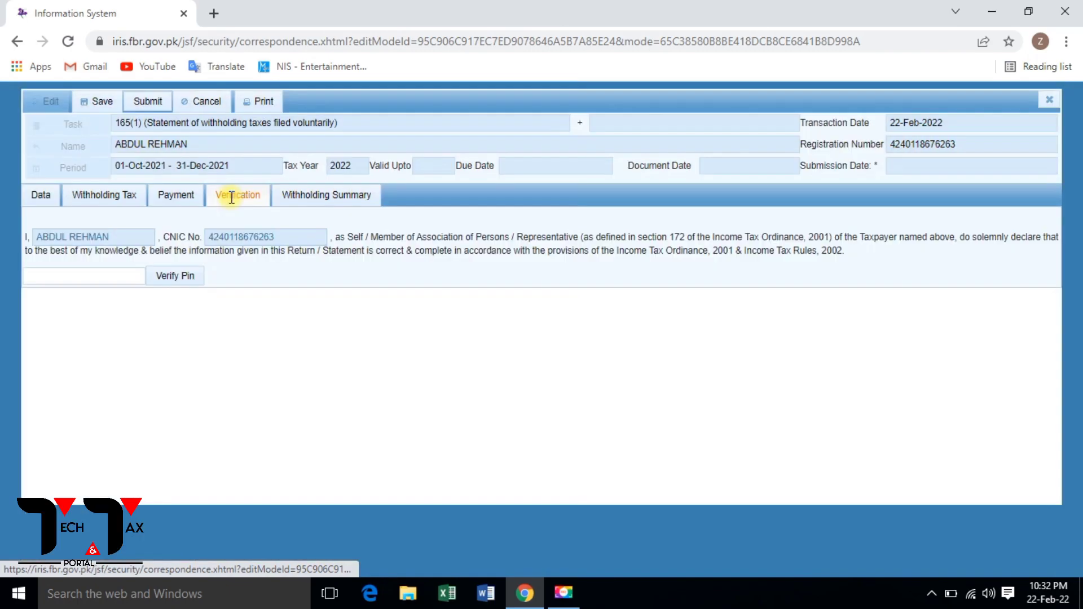
left_click(138, 275)
type("****")
left_click(183, 275)
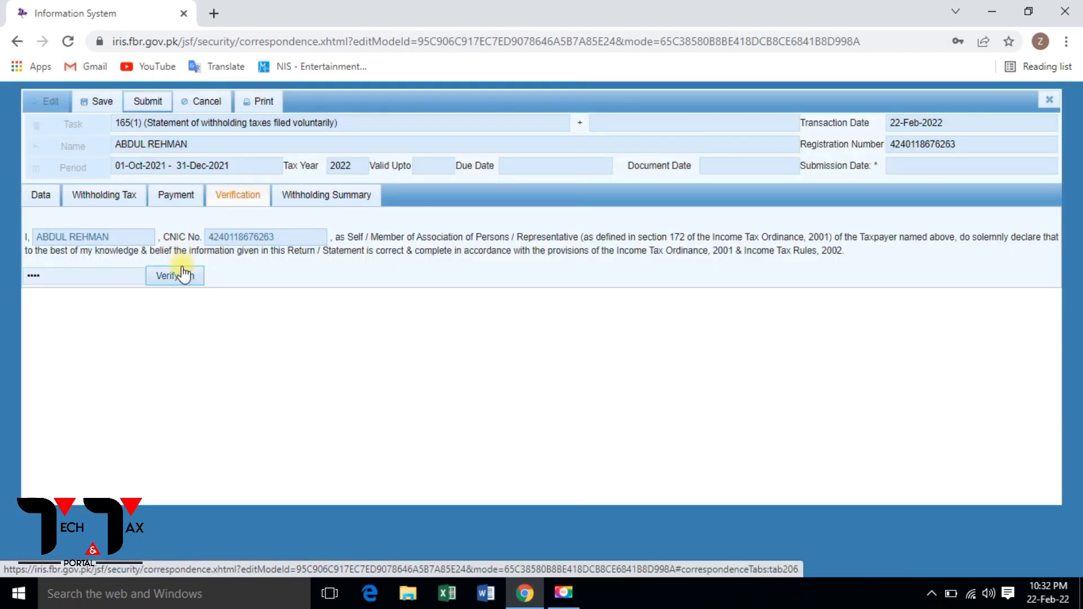
left_click(122, 281)
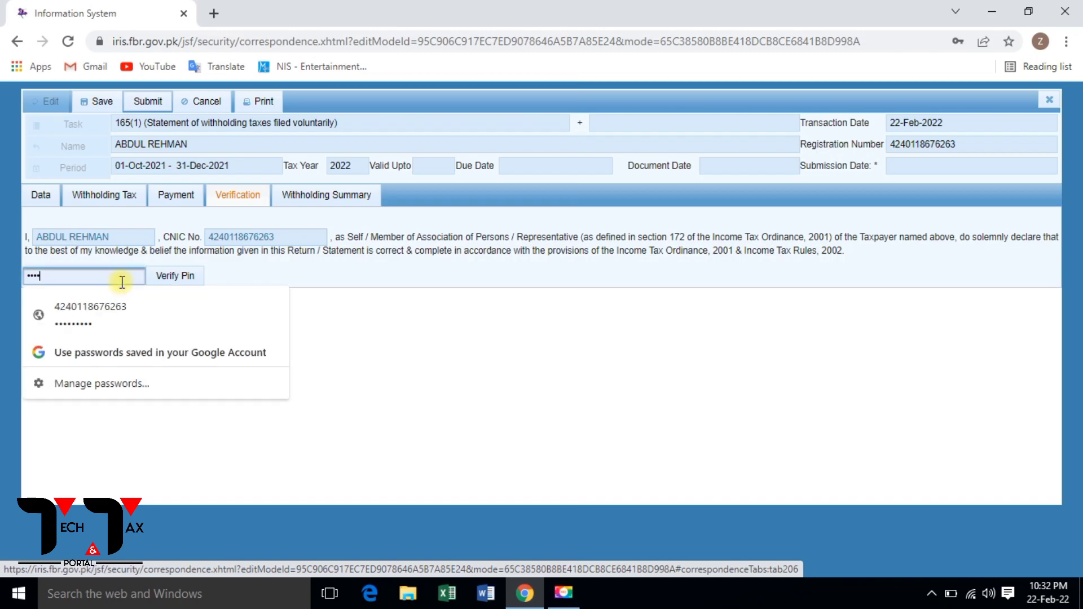
left_click(179, 276)
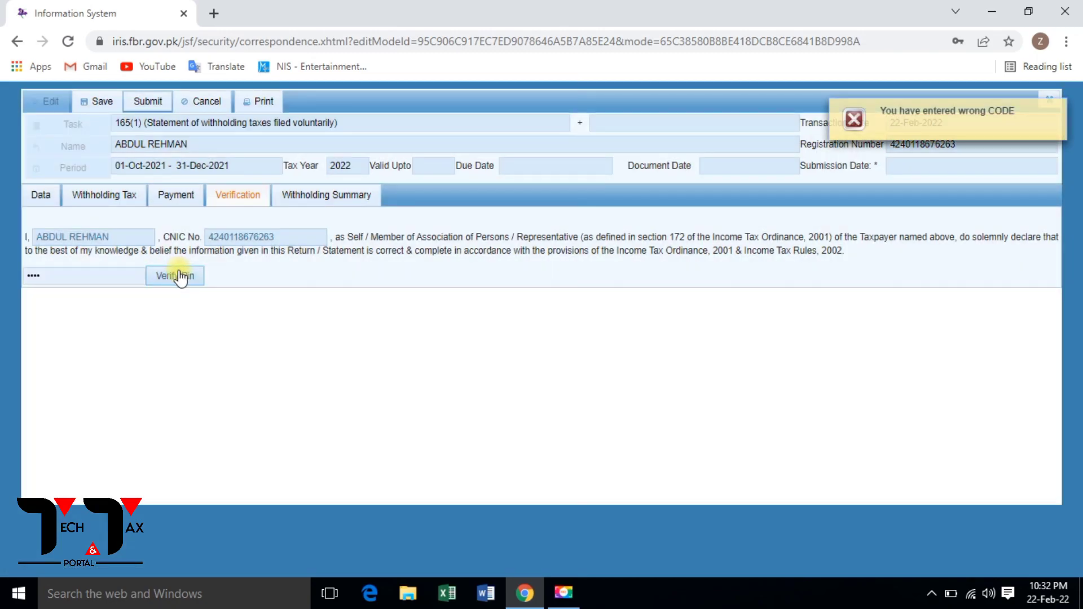
Correct the PIN, verify it successfully, decline Chrome's save prompt, and bring up the withholding summary.
left_click(128, 273)
key("BackSpace")
key("BackSpace")
key("BackSpace")
key("BackSpace")
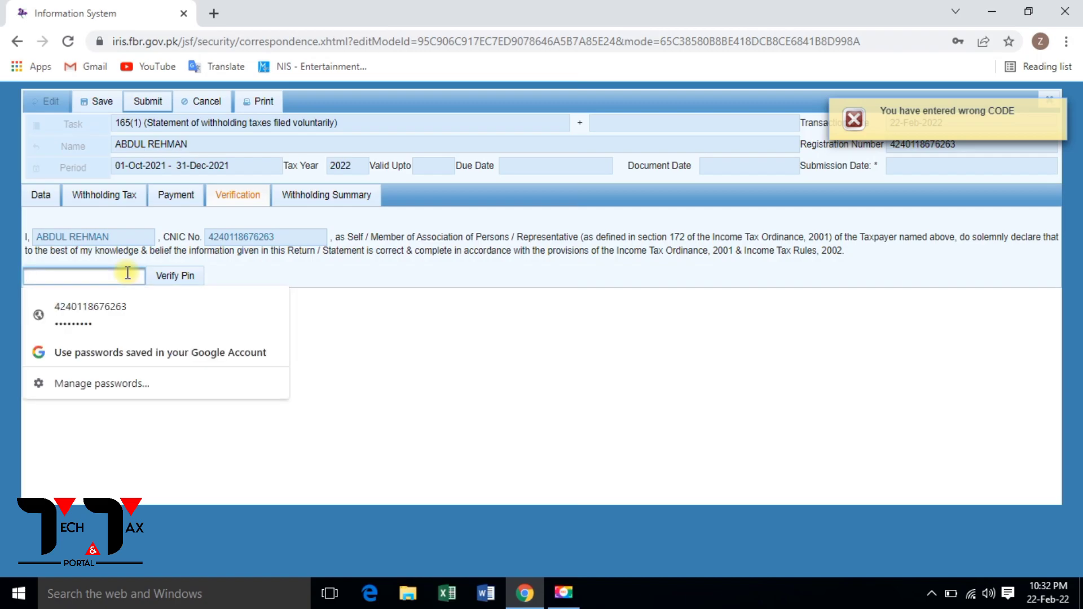
type("1")
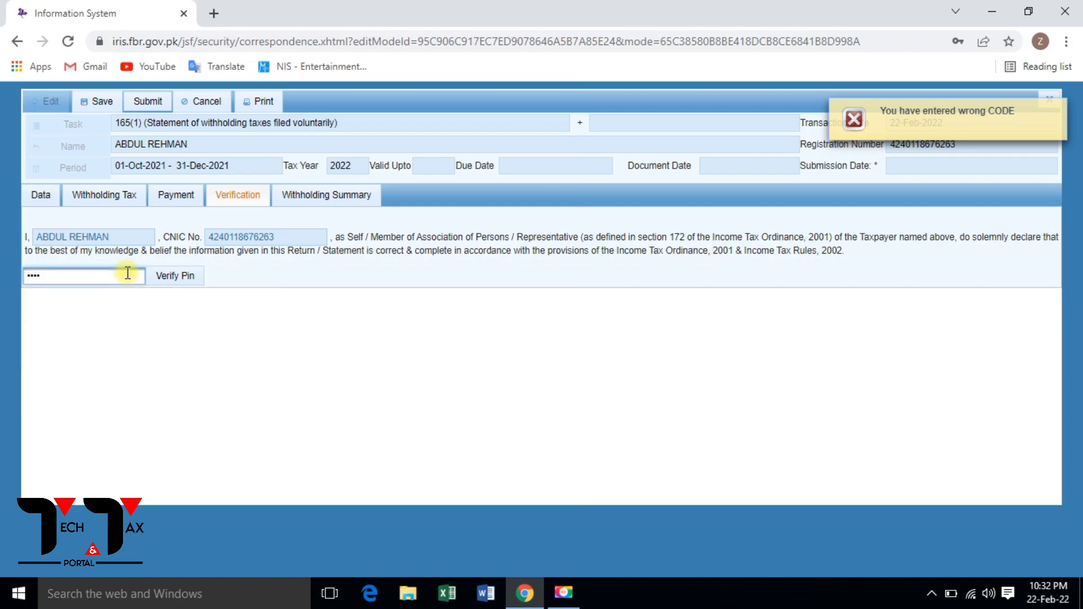
left_click(170, 275)
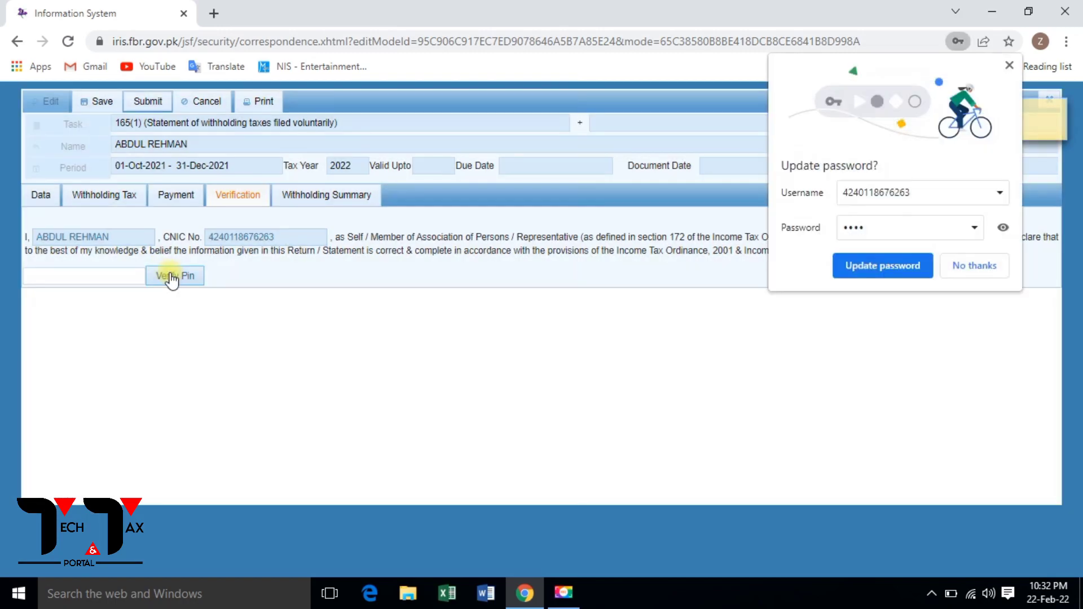
left_click(980, 269)
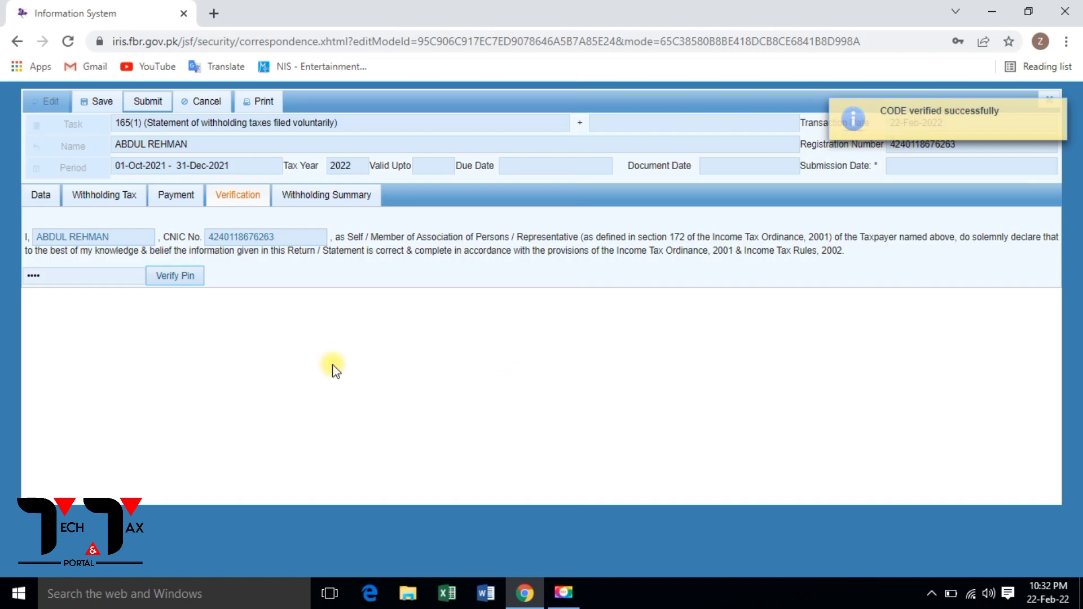
left_click(302, 198)
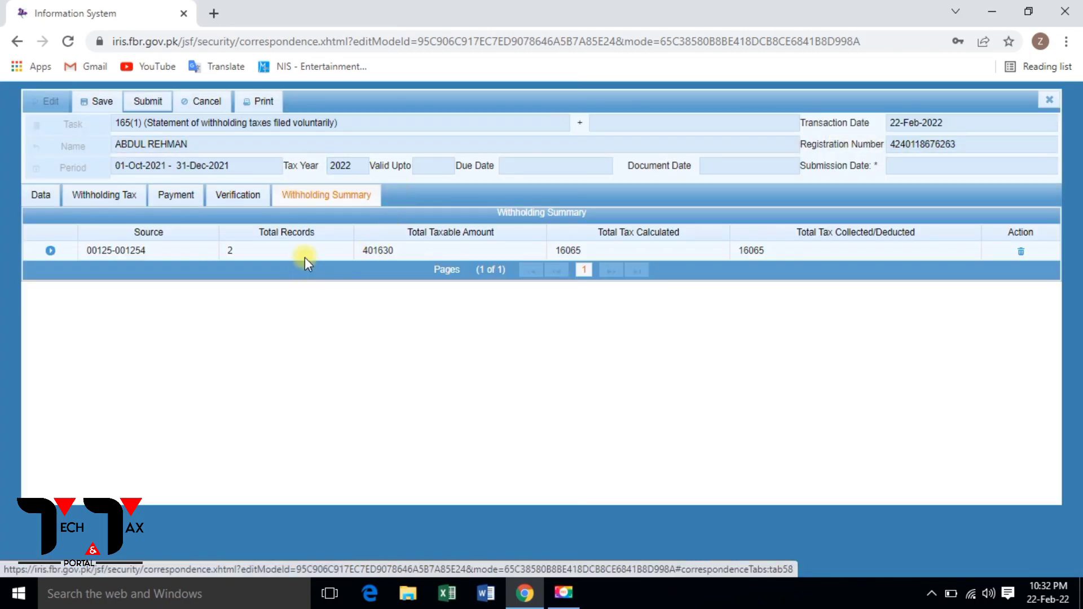
Expand the summary's code 64060008 breakdown, then return to the statement's payment details.
left_click(52, 251)
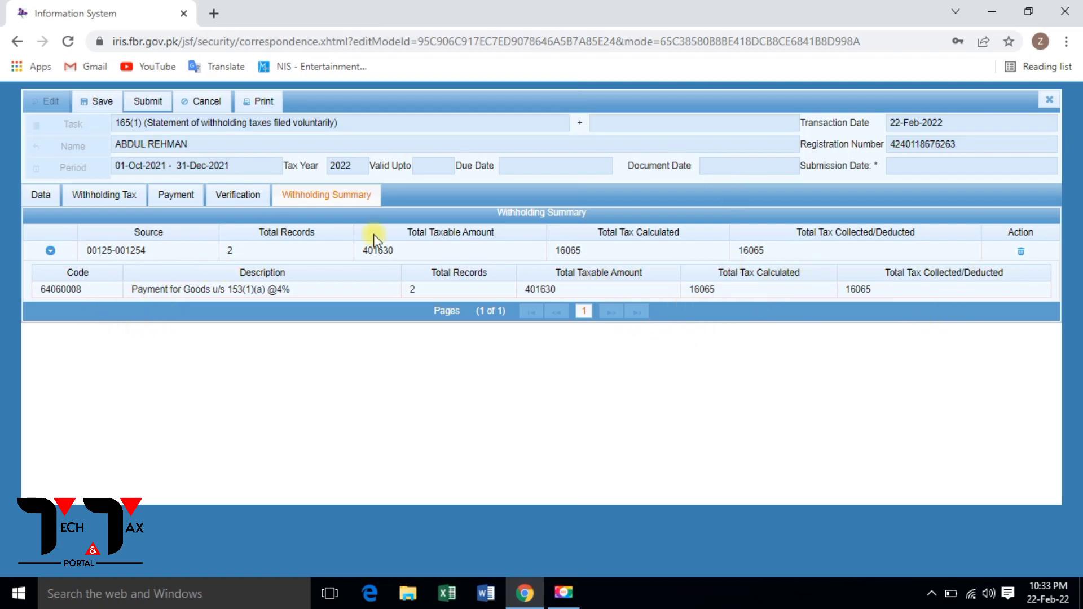
left_click(190, 192)
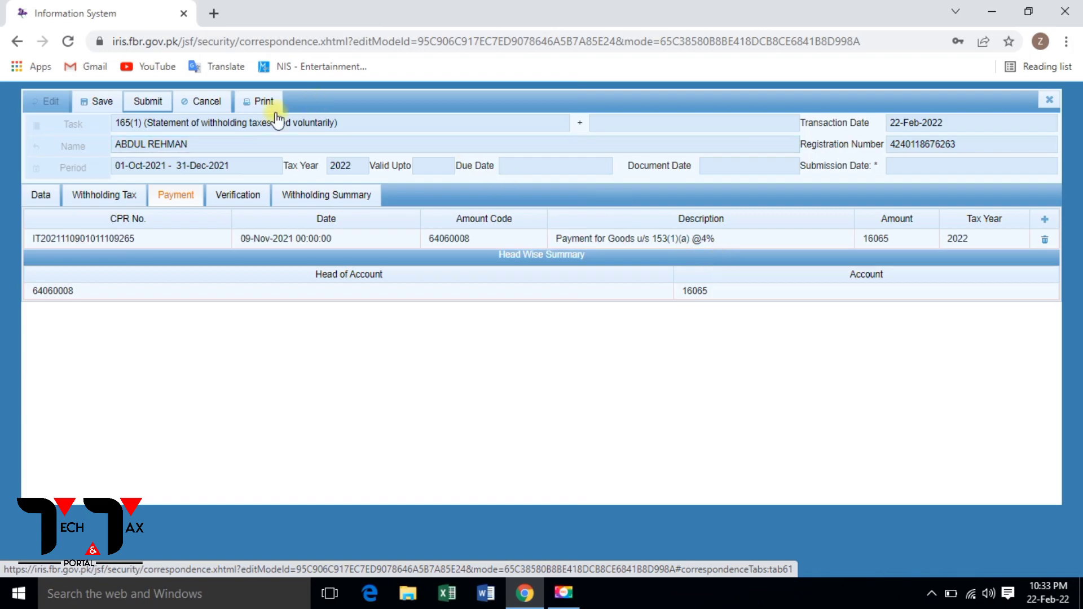
Save and submit the statement, then list completed Withholding / Advance Tax tasks showing the 22-Feb-2022 submission.
left_click(102, 104)
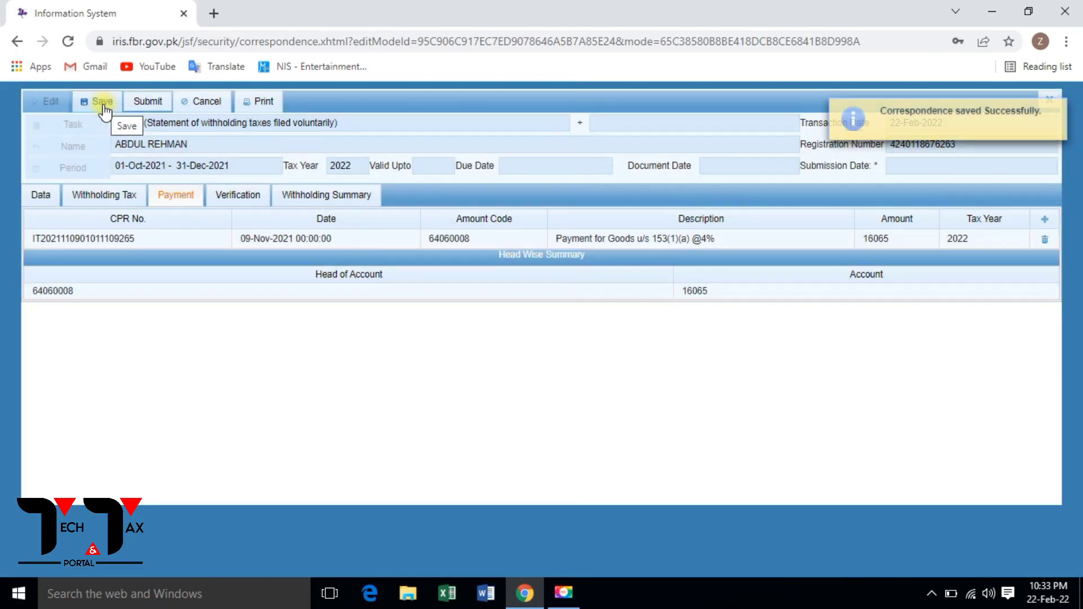
left_click(165, 101)
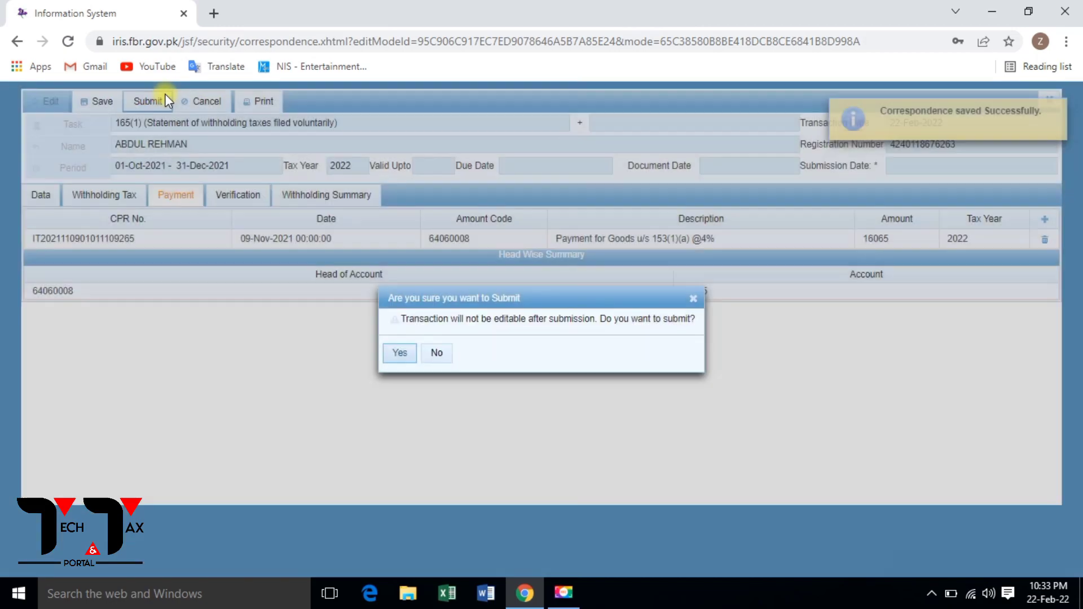
left_click(397, 354)
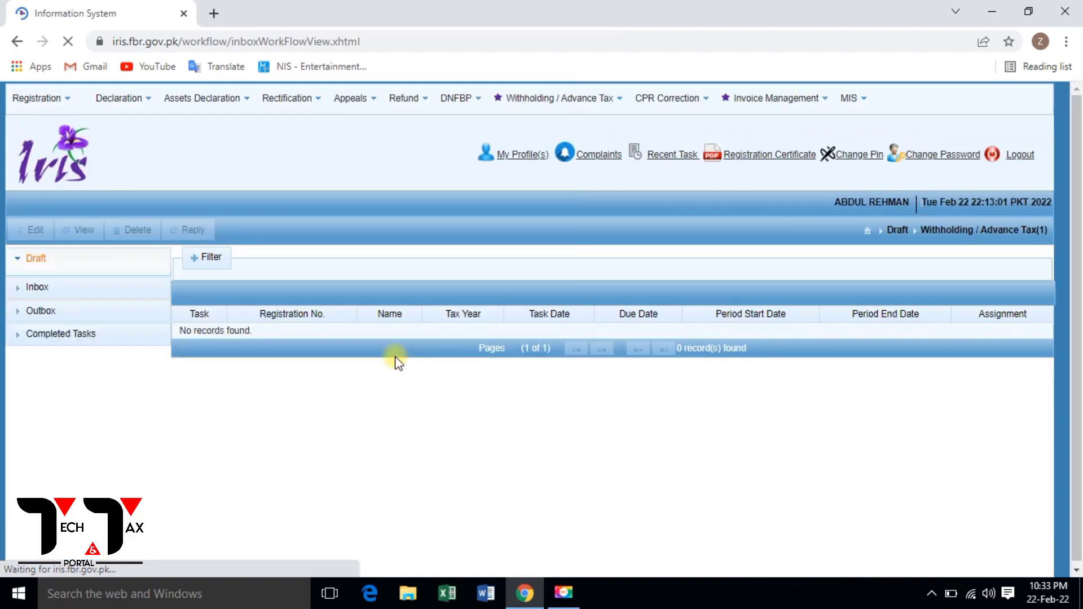
left_click(82, 345)
left_click(89, 355)
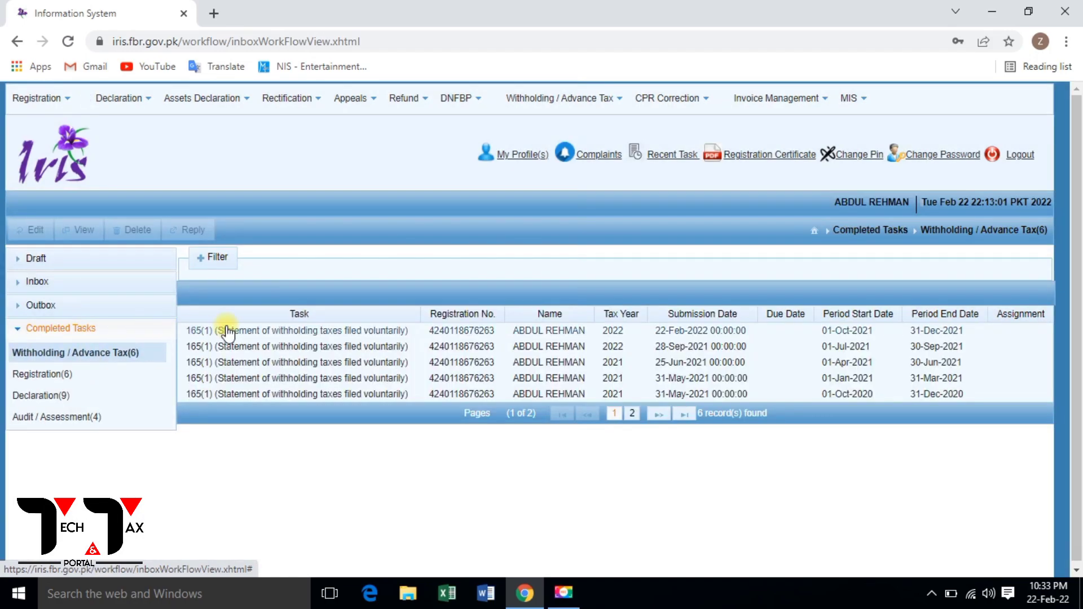